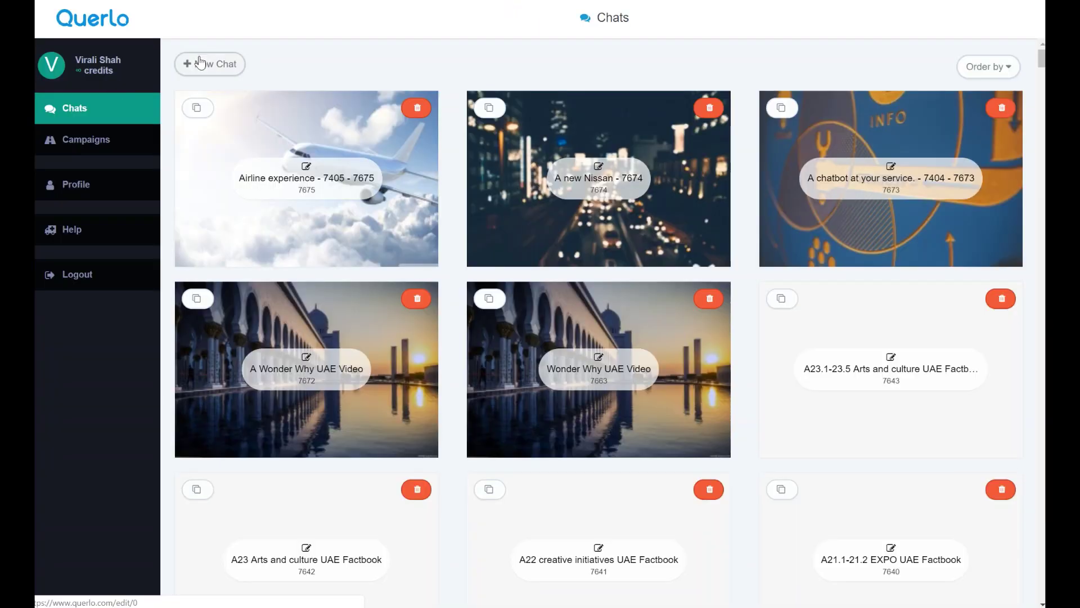
# Step: Start a new chat named 'test' with speed factor 0.8 and English as the language
pyautogui.click(200, 65)
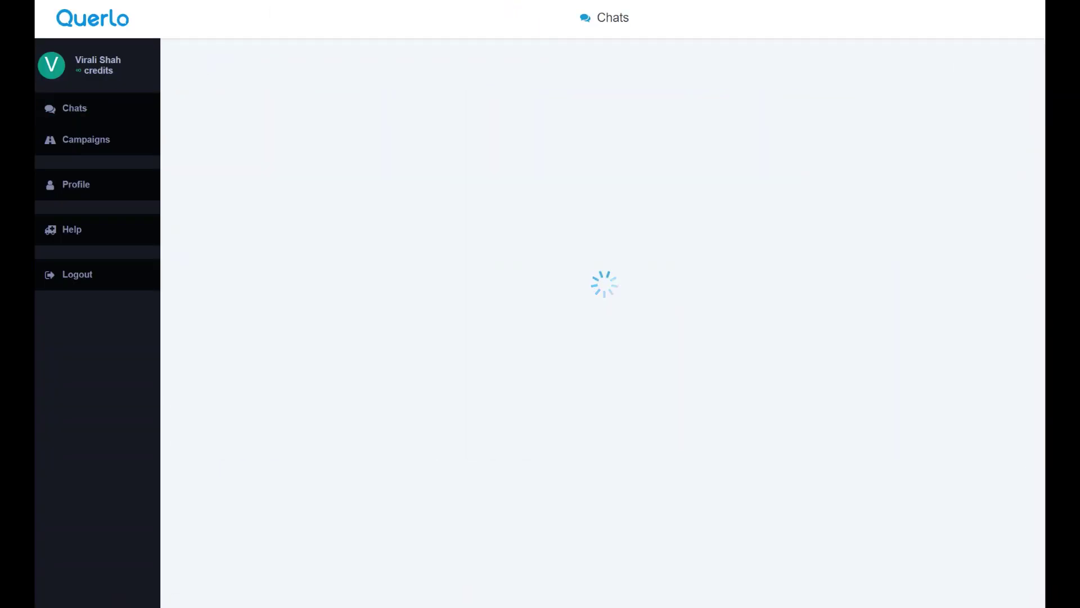
pyautogui.write('test')
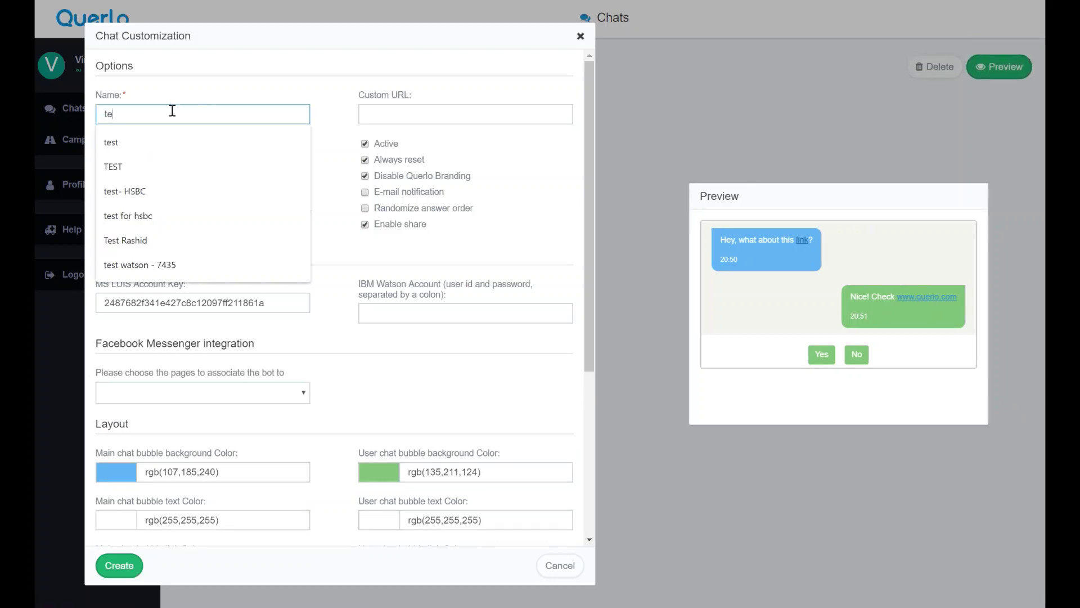
pyautogui.click(447, 144)
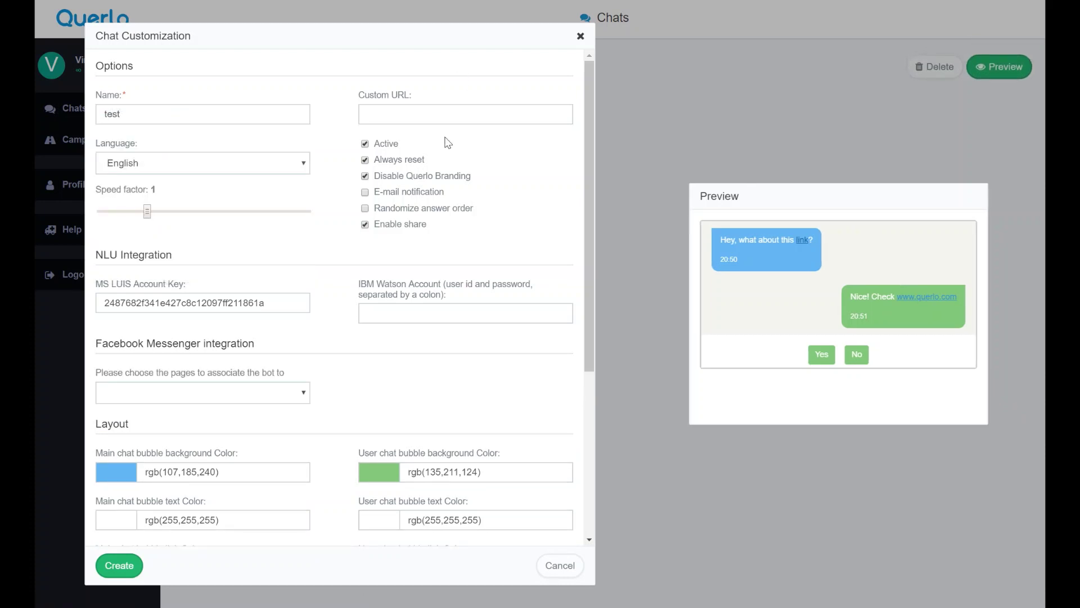
pyautogui.moveTo(146, 214); pyautogui.dragTo(129, 215)
pyautogui.click(302, 166)
pyautogui.click(303, 166)
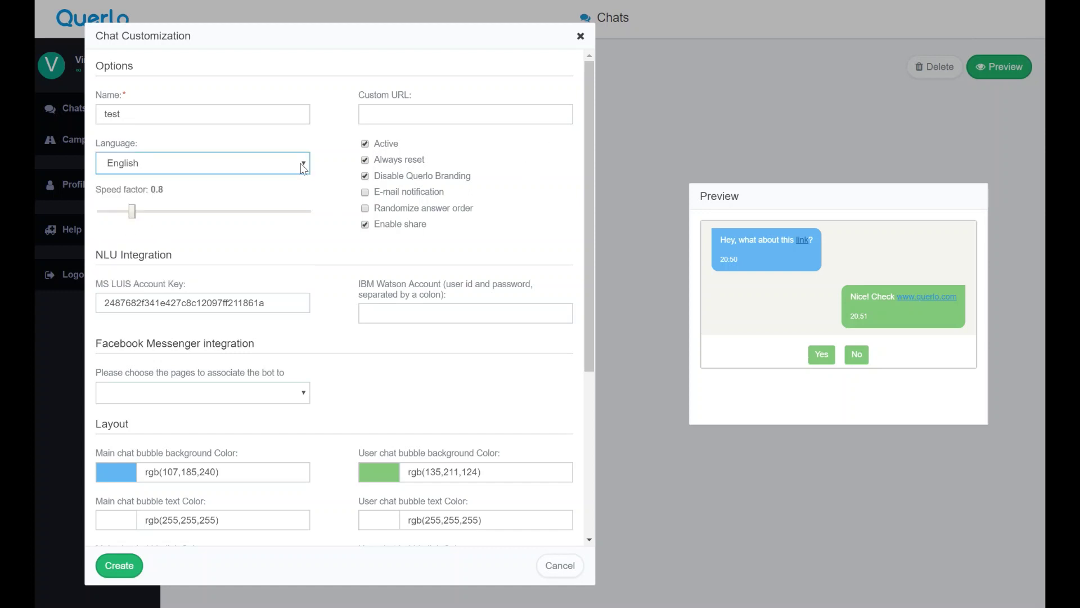
# Step: Make the bot bubble background deep purple and the user bubble background grey
pyautogui.moveTo(589, 169); pyautogui.dragTo(599, 292)
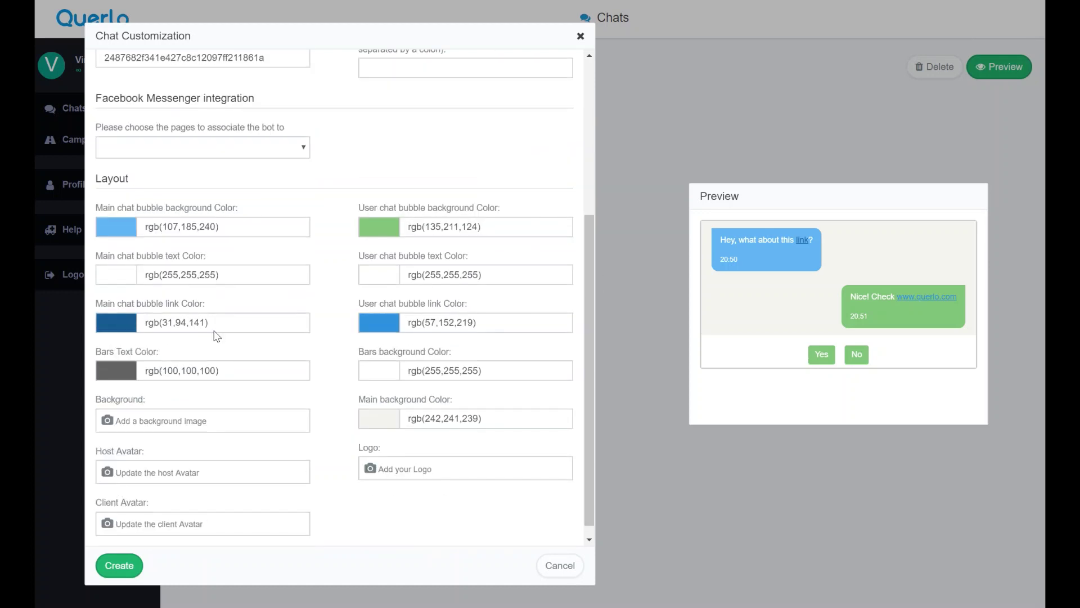
pyautogui.click(123, 226)
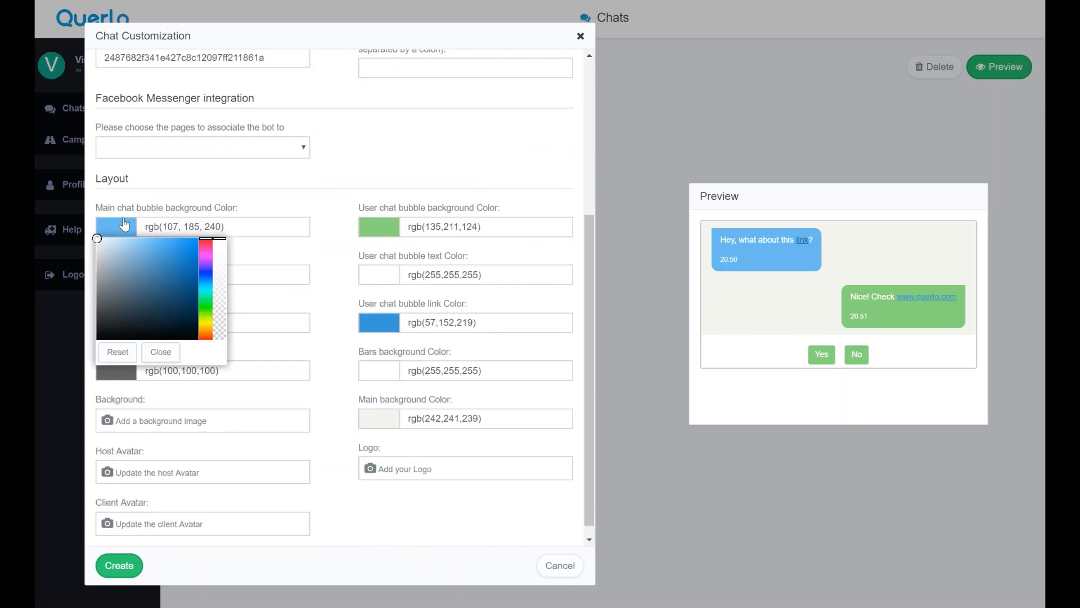
pyautogui.click(206, 250)
pyautogui.moveTo(153, 244)
pyautogui.mouseDown()
pyautogui.moveTo(194, 291)
pyautogui.moveTo(181, 289)
pyautogui.mouseUp()
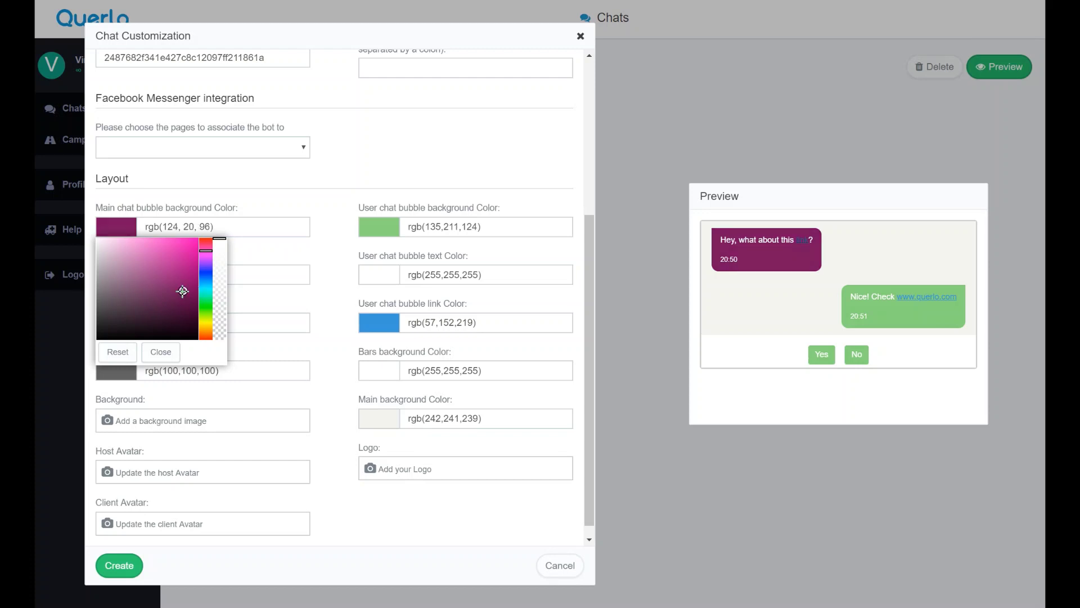
pyautogui.click(391, 228)
pyautogui.moveTo(401, 254)
pyautogui.mouseDown()
pyautogui.moveTo(360, 253)
pyautogui.moveTo(361, 291)
pyautogui.mouseUp()
pyautogui.click(331, 267)
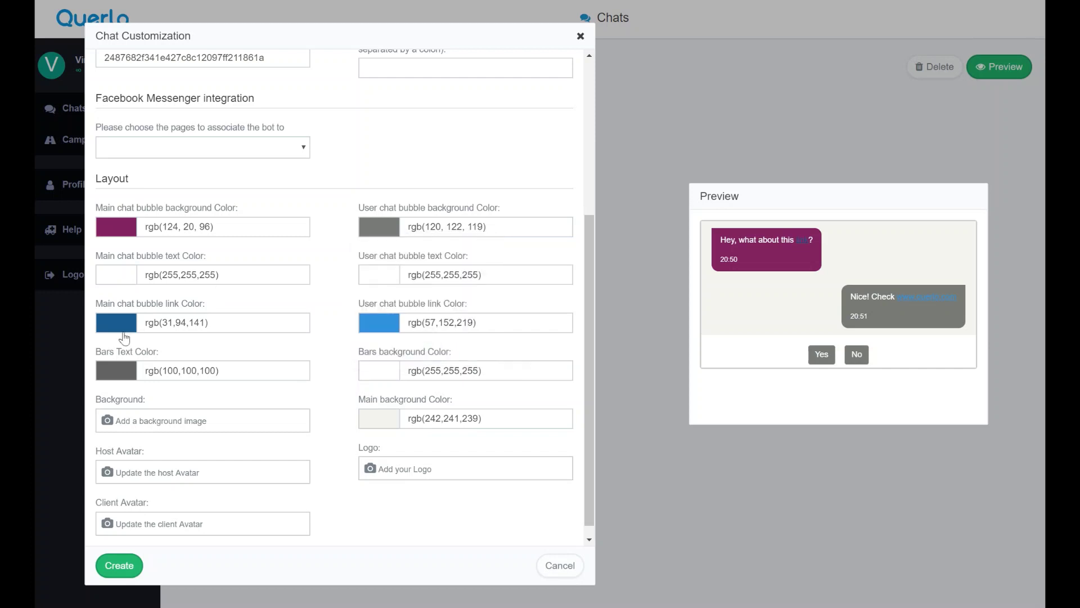
# Step: Set the bot link colour to bright yellow rgb(230, 255, 6) and the user link colour to golden rgb(247, 215, 6)
pyautogui.click(162, 321)
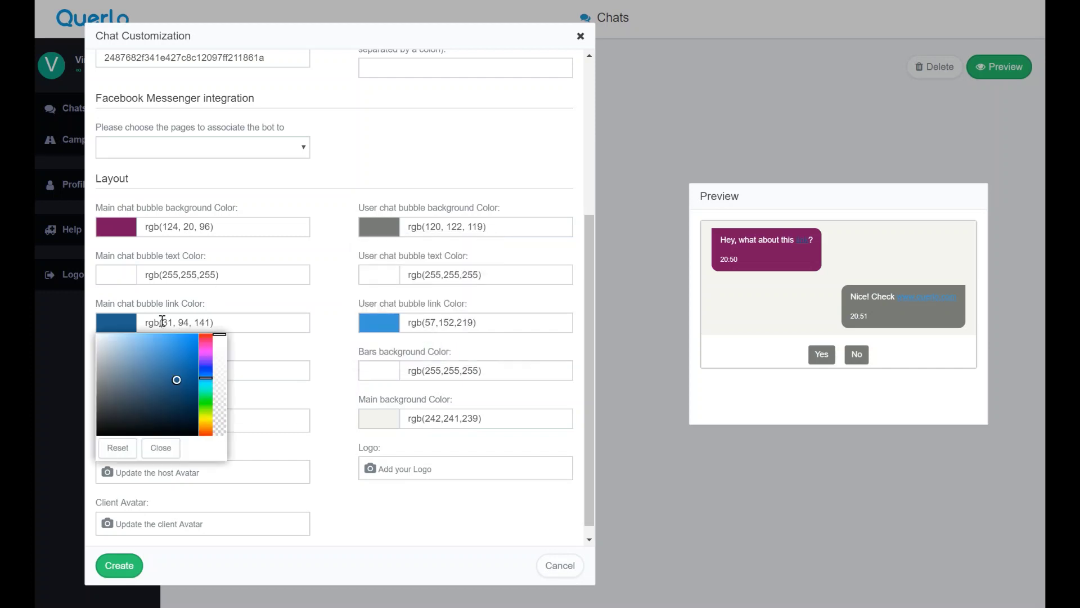
pyautogui.click(207, 417)
pyautogui.moveTo(176, 380)
pyautogui.mouseDown()
pyautogui.moveTo(198, 354)
pyautogui.moveTo(196, 335)
pyautogui.moveTo(168, 322)
pyautogui.moveTo(113, 328)
pyautogui.mouseUp()
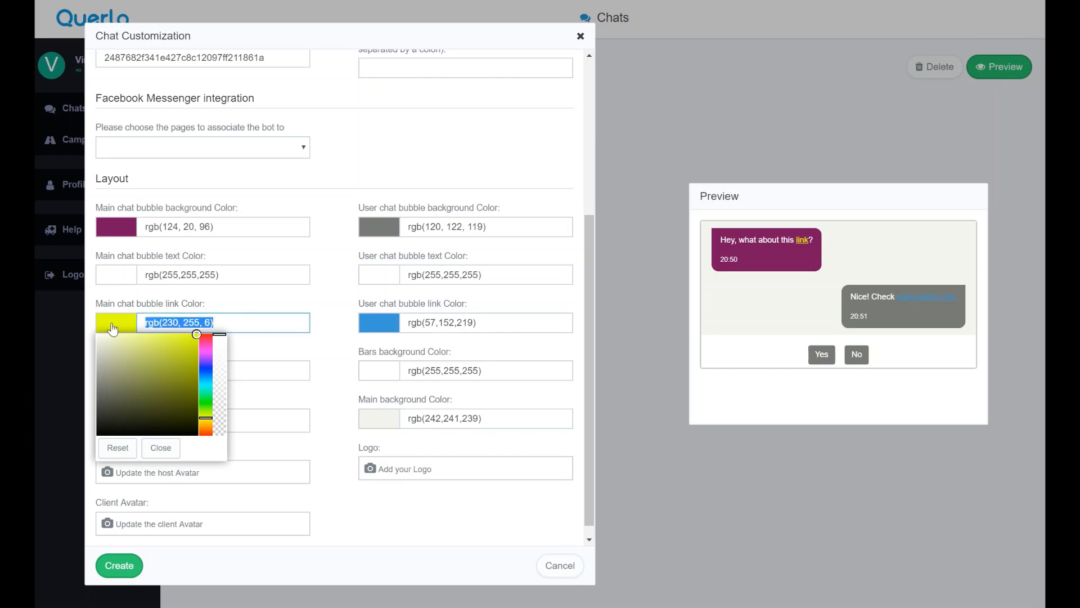
pyautogui.moveTo(480, 325); pyautogui.dragTo(315, 335)
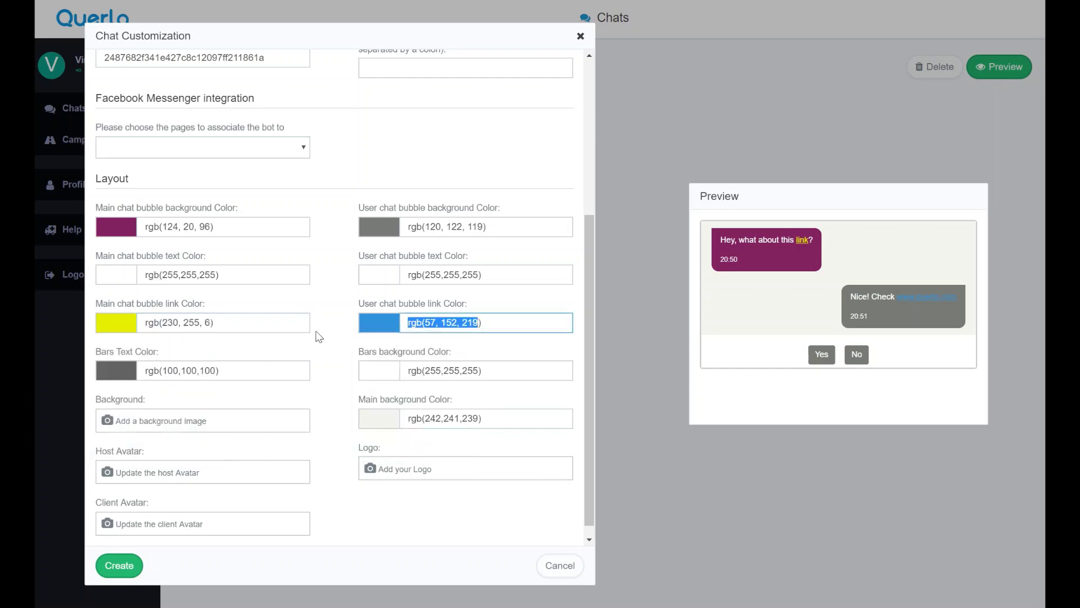
pyautogui.write('rgb(230, 255, 6)')
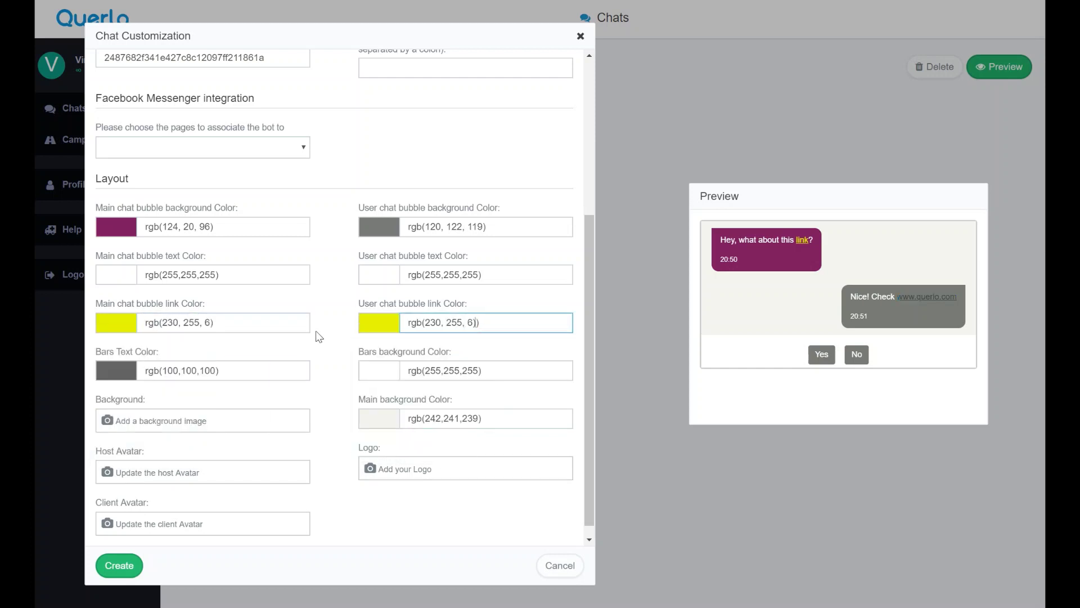
pyautogui.click(379, 335)
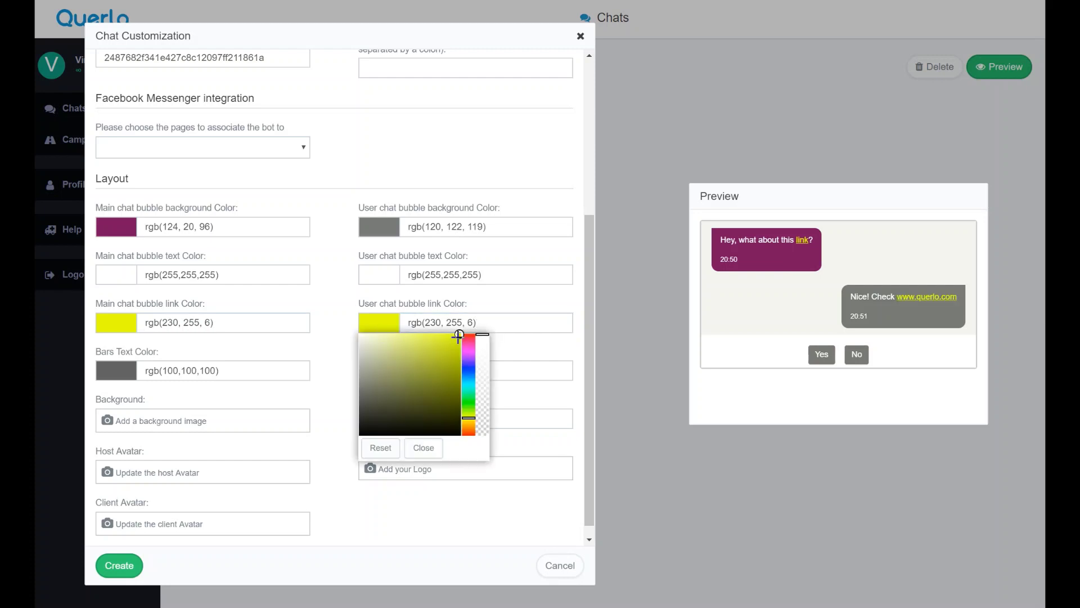
pyautogui.click(459, 337)
pyautogui.moveTo(470, 418); pyautogui.dragTo(469, 421)
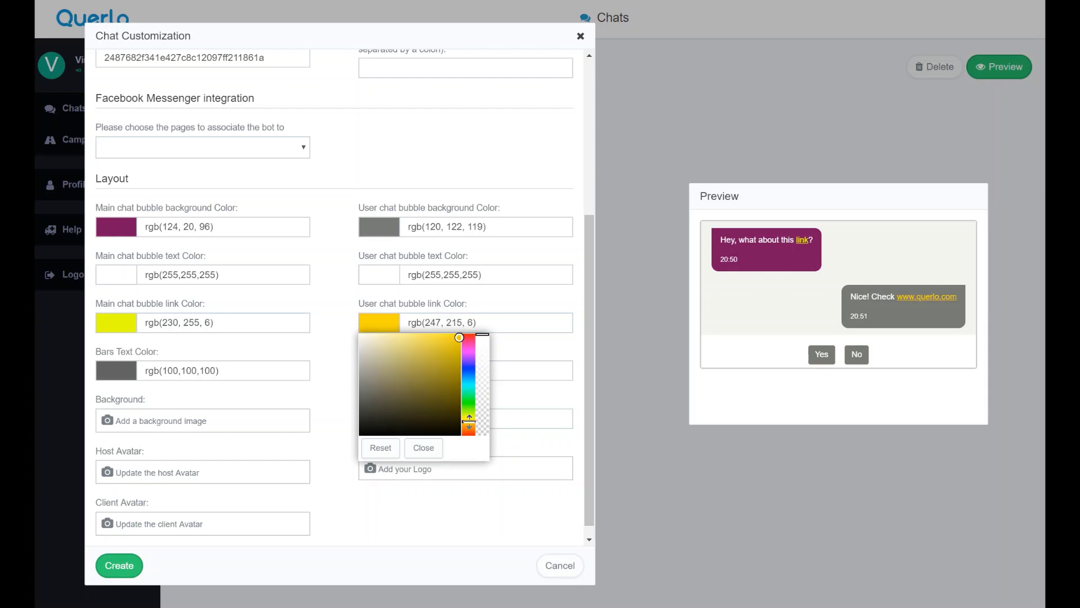
pyautogui.click(344, 353)
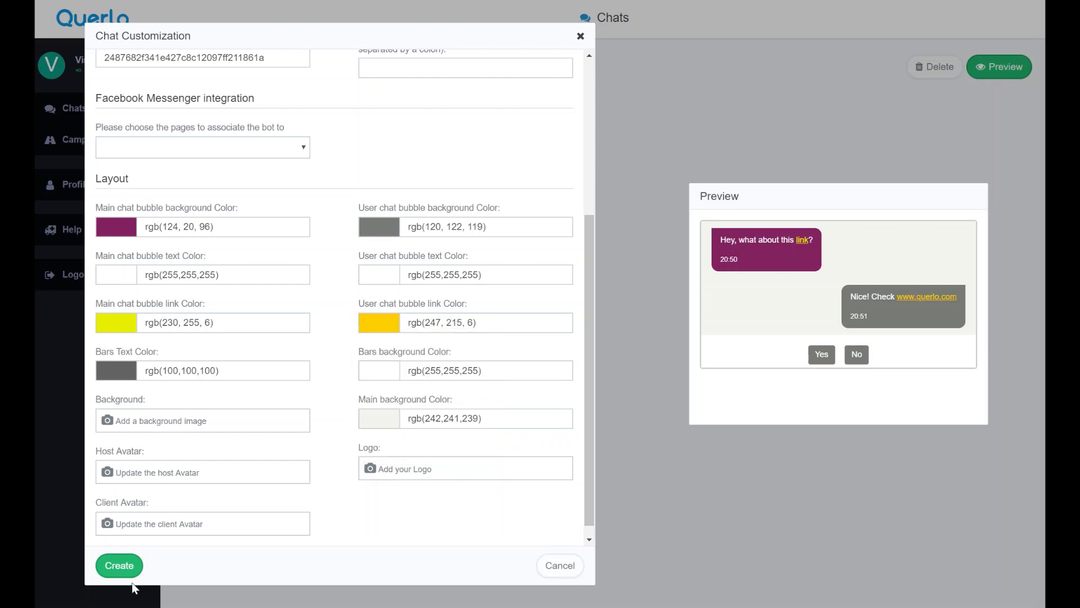
# Step: Use pexels-photo-1414050.jpeg (Ferris wheel) as the chat background image
pyautogui.click(213, 420)
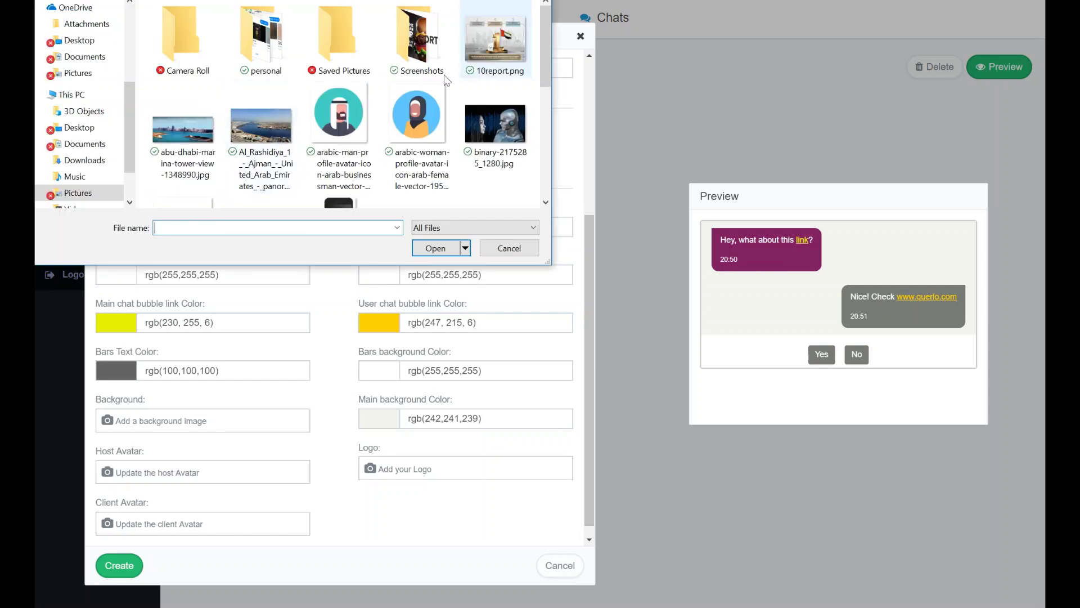
pyautogui.moveTo(542, 59); pyautogui.dragTo(545, 150)
pyautogui.click(261, 174)
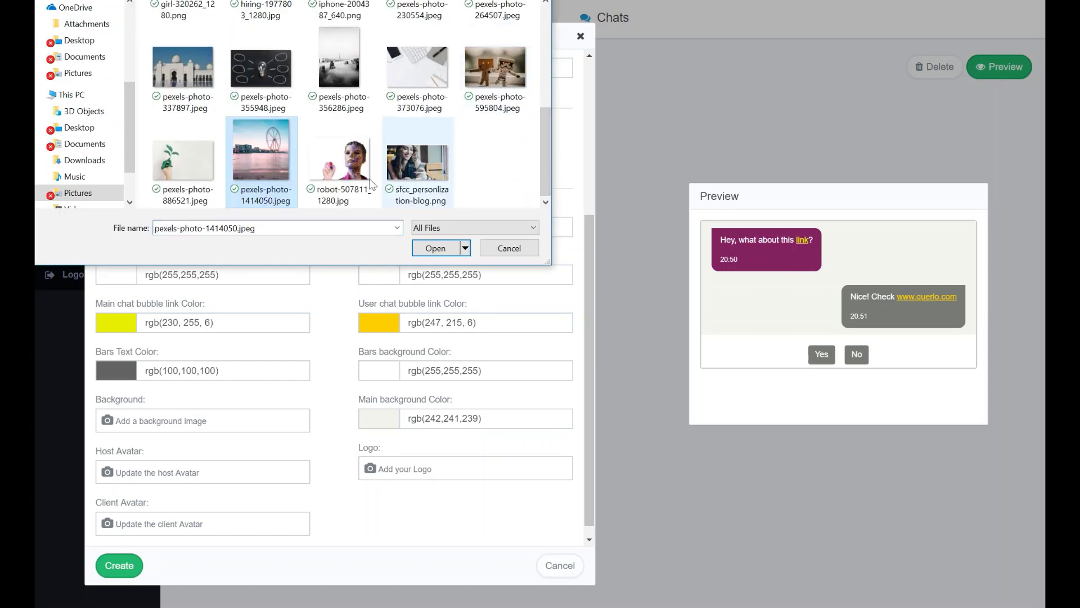
pyautogui.click(436, 248)
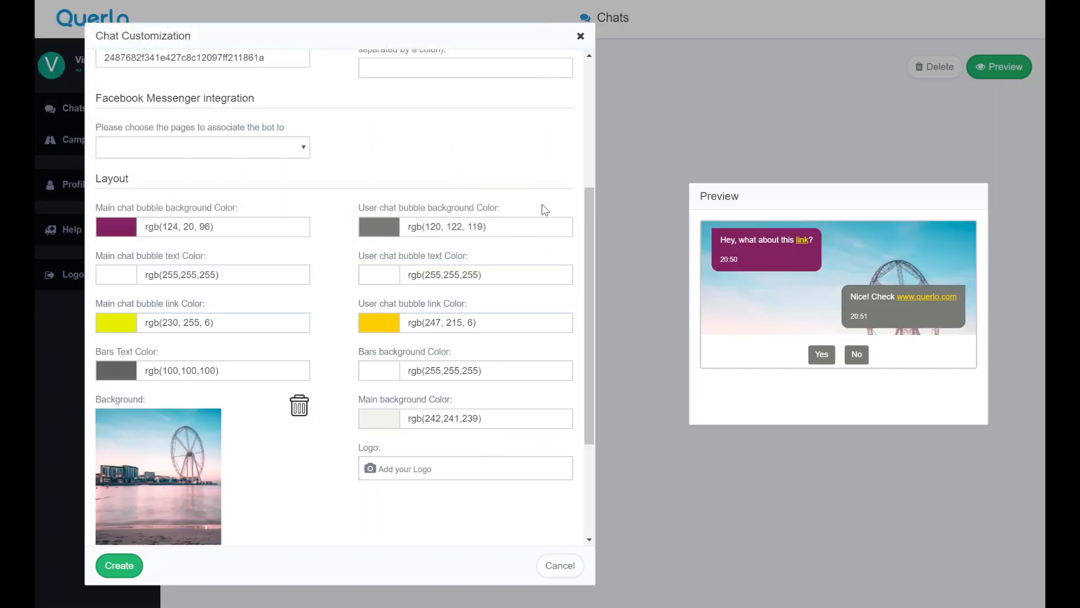
# Step: Set the headscarf woman image as the host avatar and create the chat
pyautogui.moveTo(589, 216); pyautogui.dragTo(599, 376)
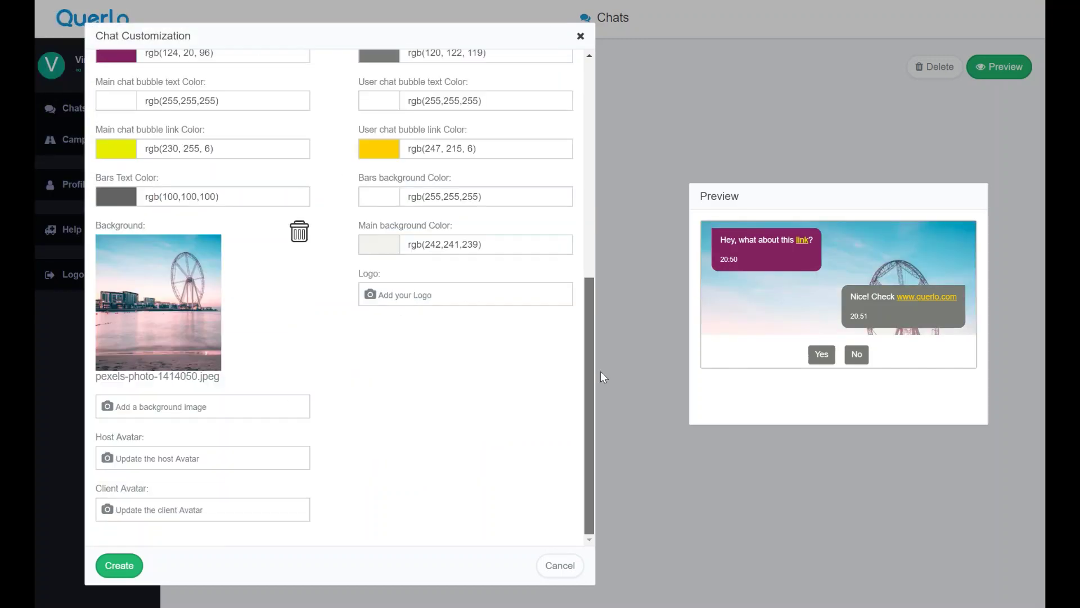
pyautogui.click(210, 458)
pyautogui.click(417, 113)
pyautogui.click(436, 247)
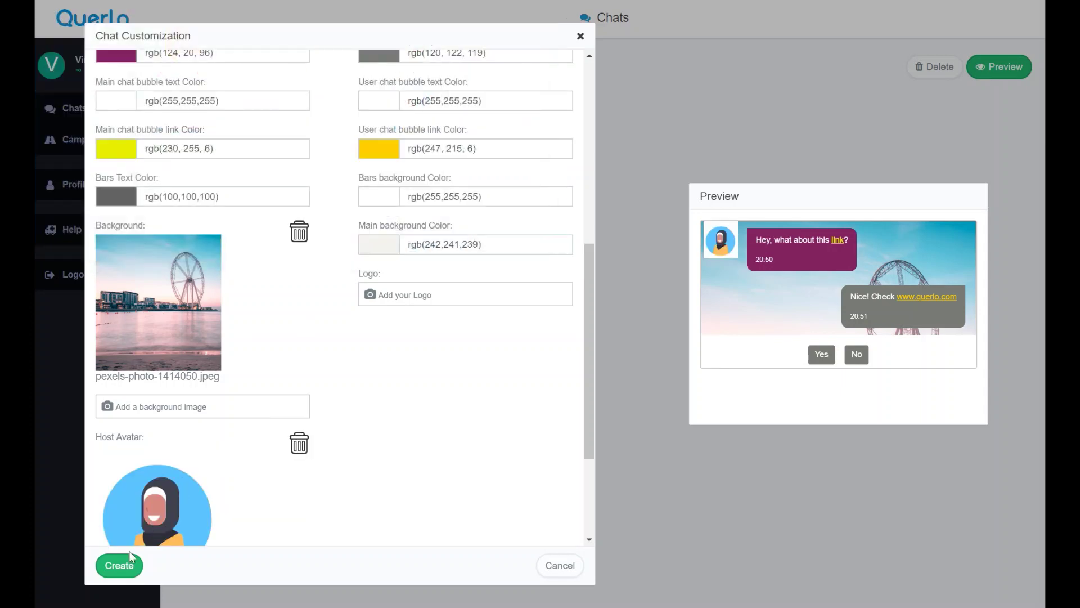
pyautogui.click(120, 566)
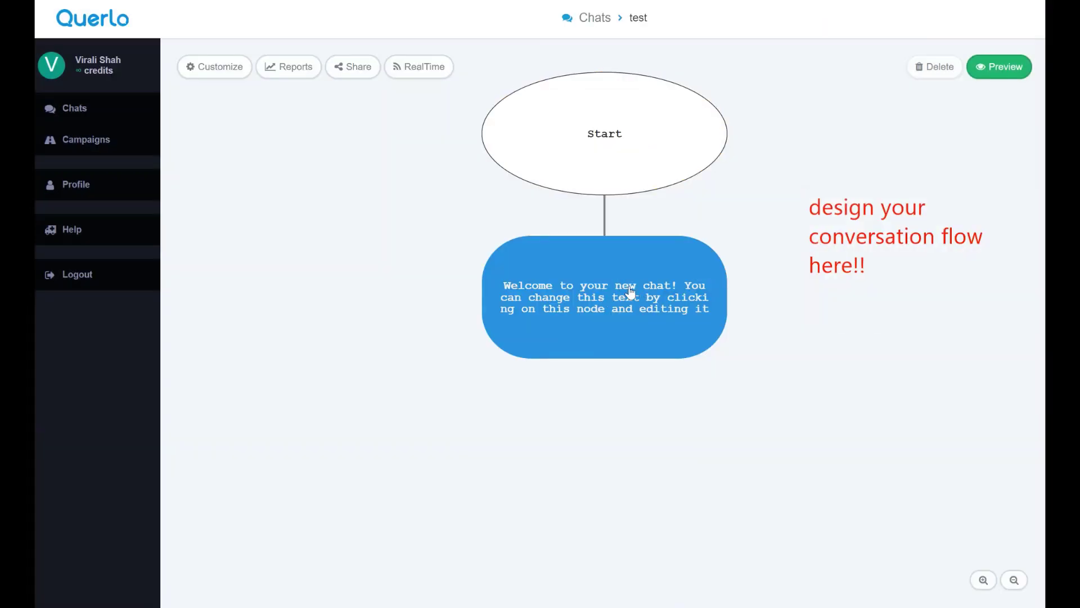
# Step: Replace the welcome text with 'Hi there!', 'I am Querlo!', 'Your virtual assistant to build your C-blog!!' on three lines and save
pyautogui.click(630, 291)
pyautogui.click(529, 235)
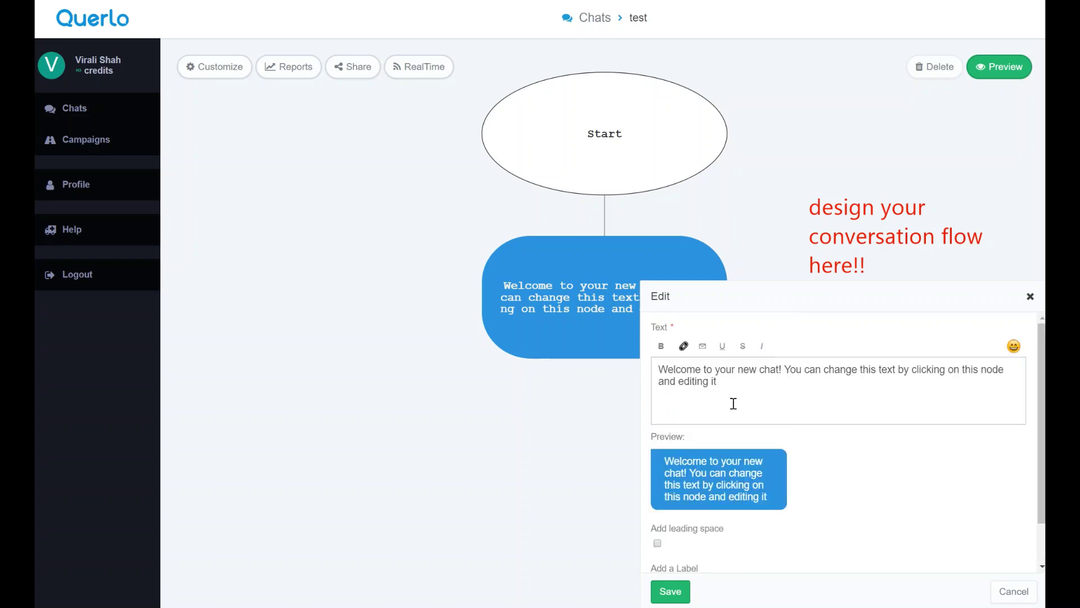
pyautogui.moveTo(728, 379); pyautogui.dragTo(653, 369)
pyautogui.press('BackSpace')
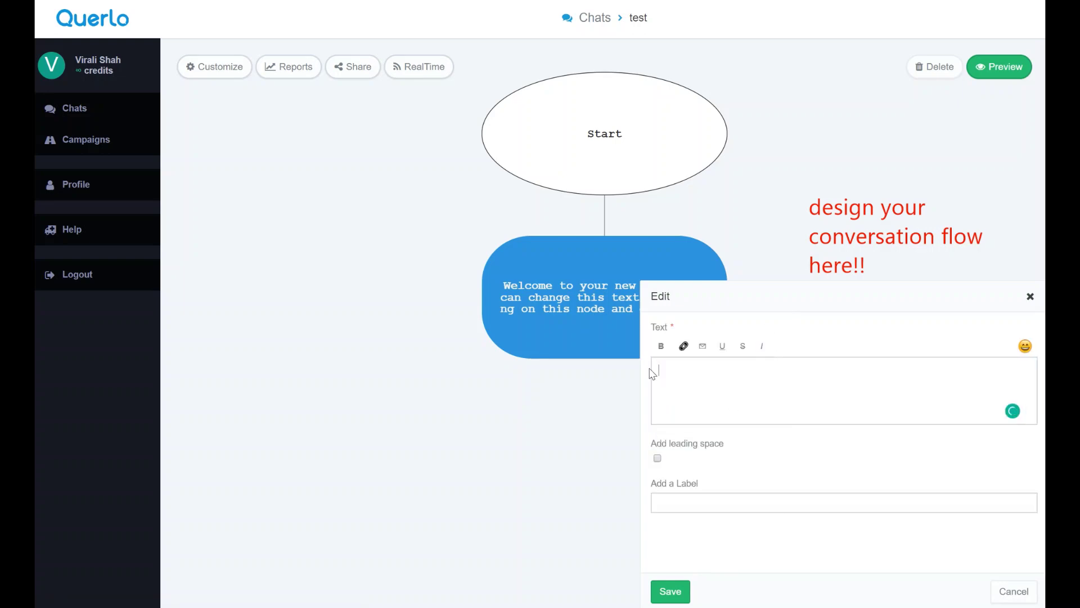
pyautogui.write('Hi')
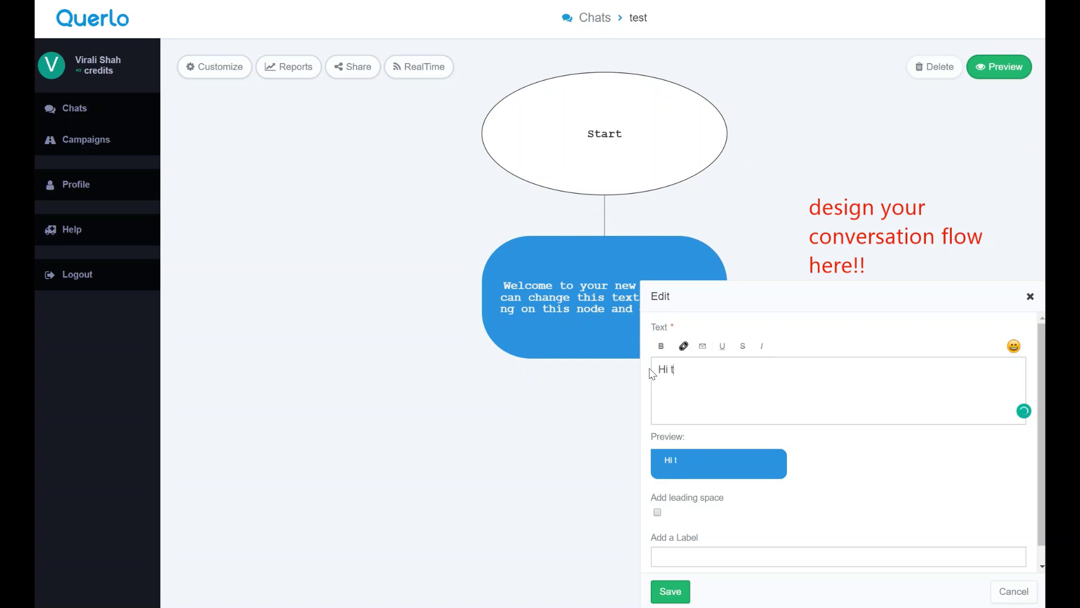
pyautogui.write(' there')
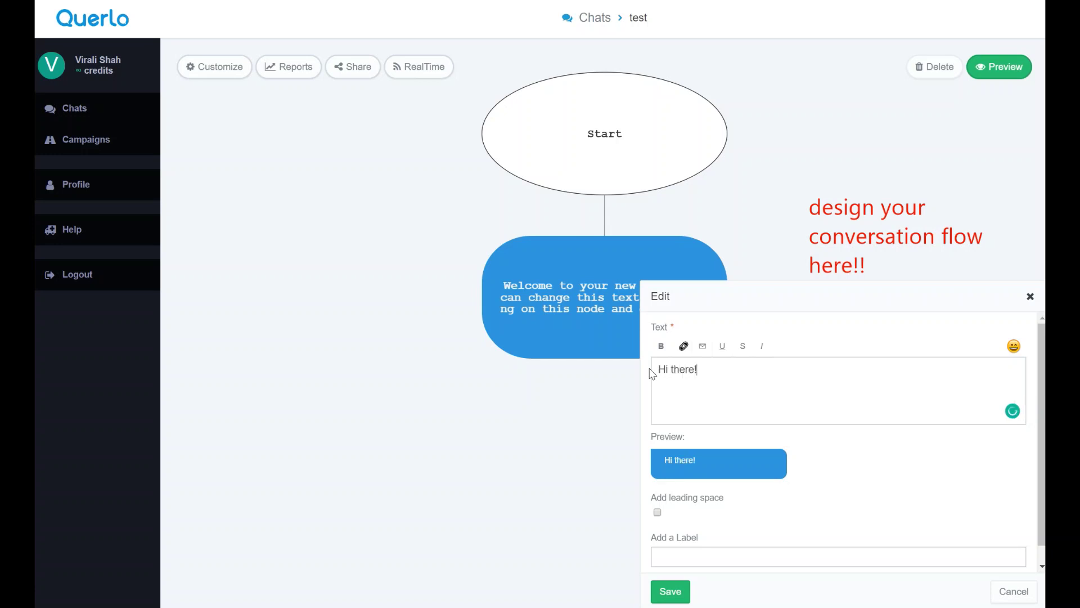
pyautogui.write('!')
pyautogui.press('Return')
pyautogui.write('i am')
pyautogui.press('BackSpace')
pyautogui.press('BackSpace')
pyautogui.press('BackSpace')
pyautogui.press('BackSpace')
pyautogui.write('I am Querl')
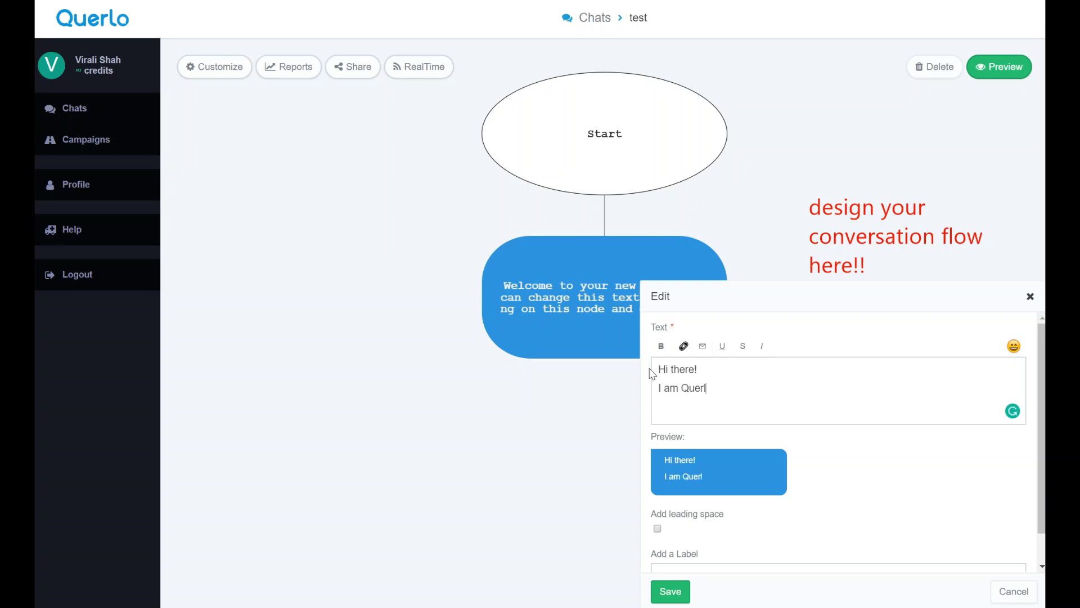
pyautogui.press('Return')
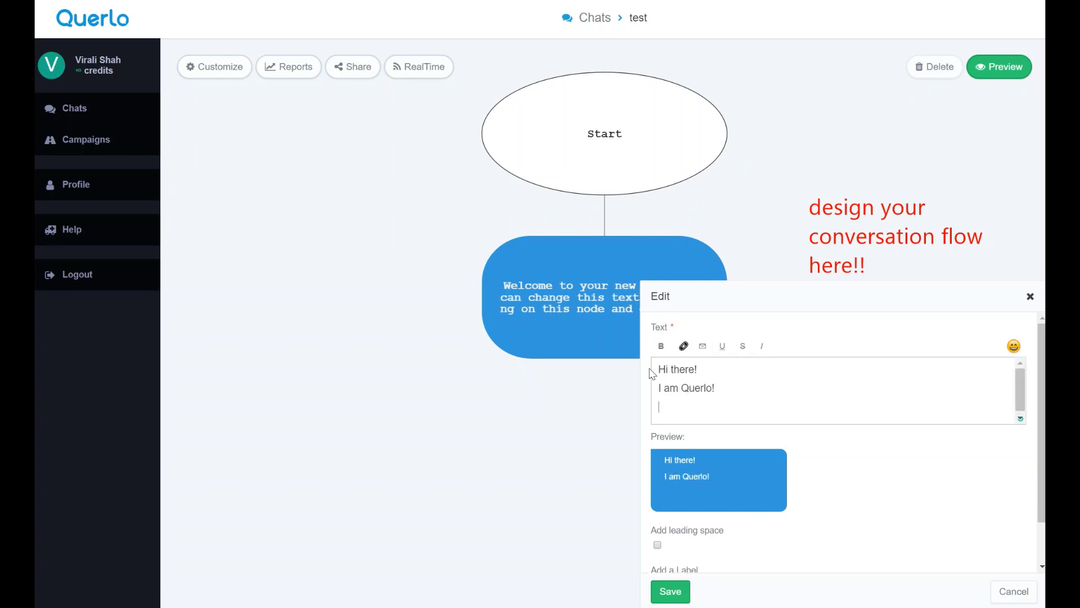
pyautogui.write('Your virtual assistant to bu')
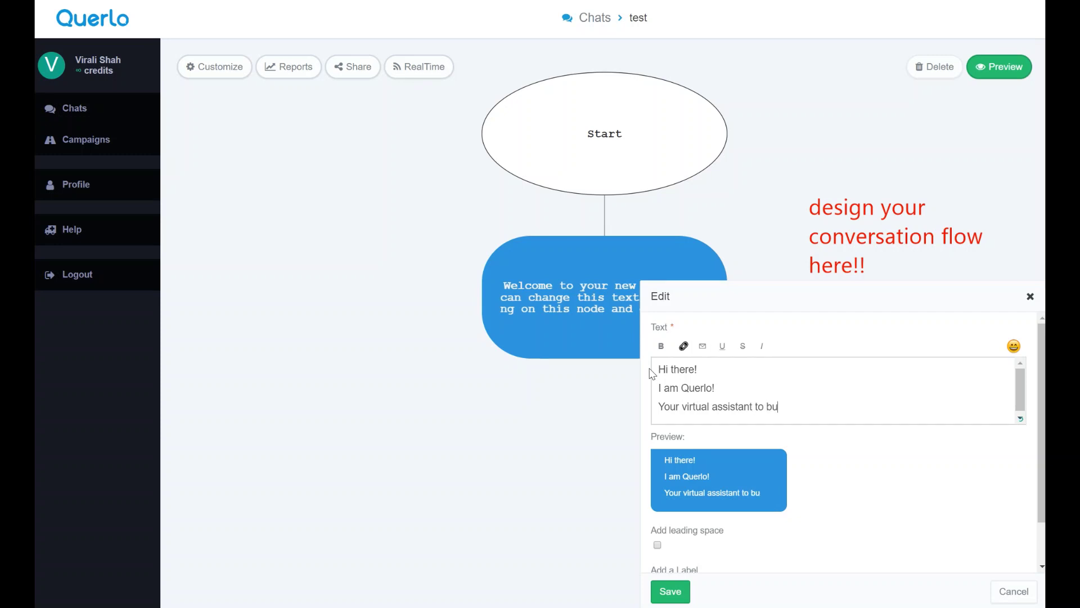
pyautogui.write('ild your')
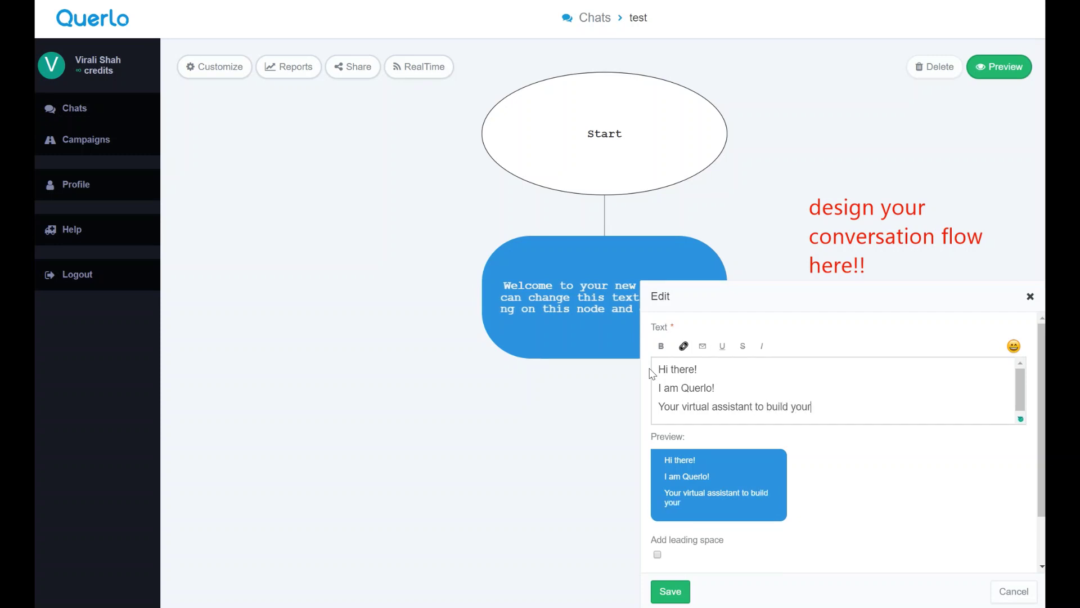
pyautogui.write(' C-blog!!')
pyautogui.click(676, 596)
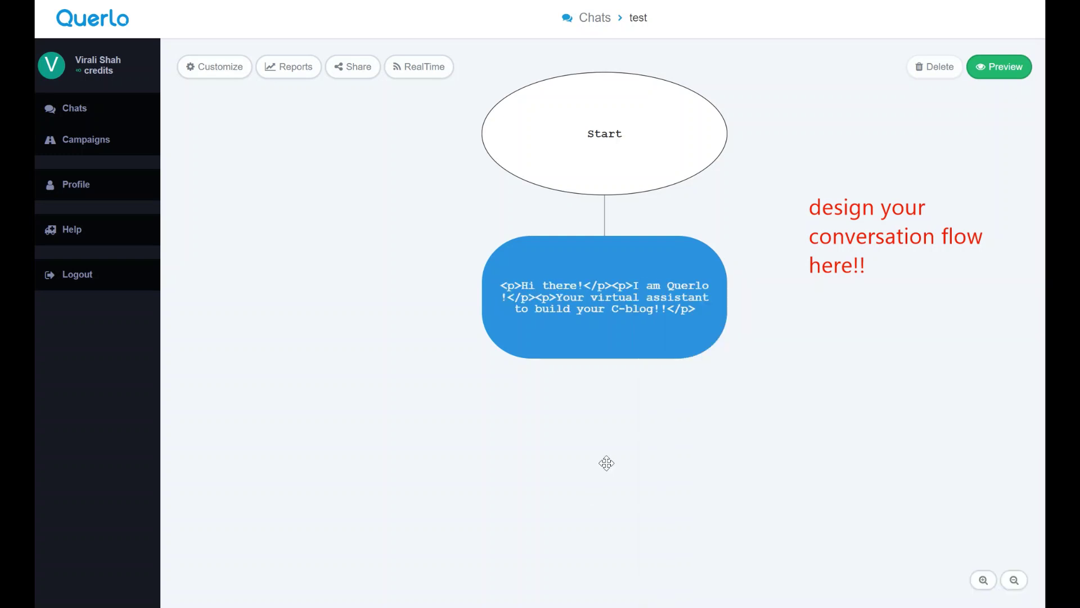
# Step: Add a new question node after the welcome message
pyautogui.moveTo(606, 462); pyautogui.dragTo(588, 398)
pyautogui.click(605, 241)
pyautogui.rightClick(605, 240)
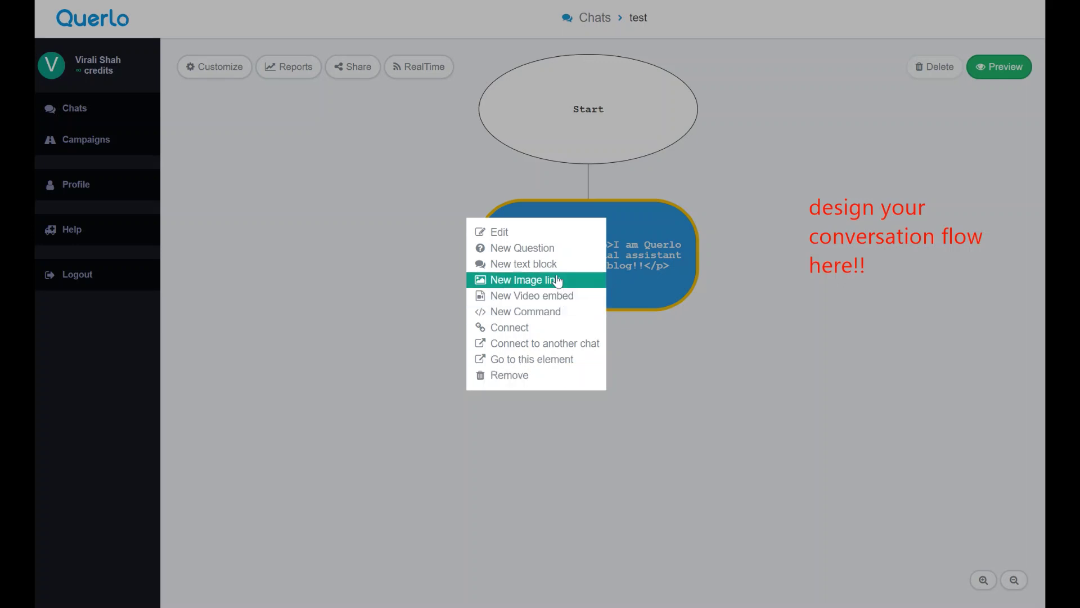
pyautogui.click(553, 253)
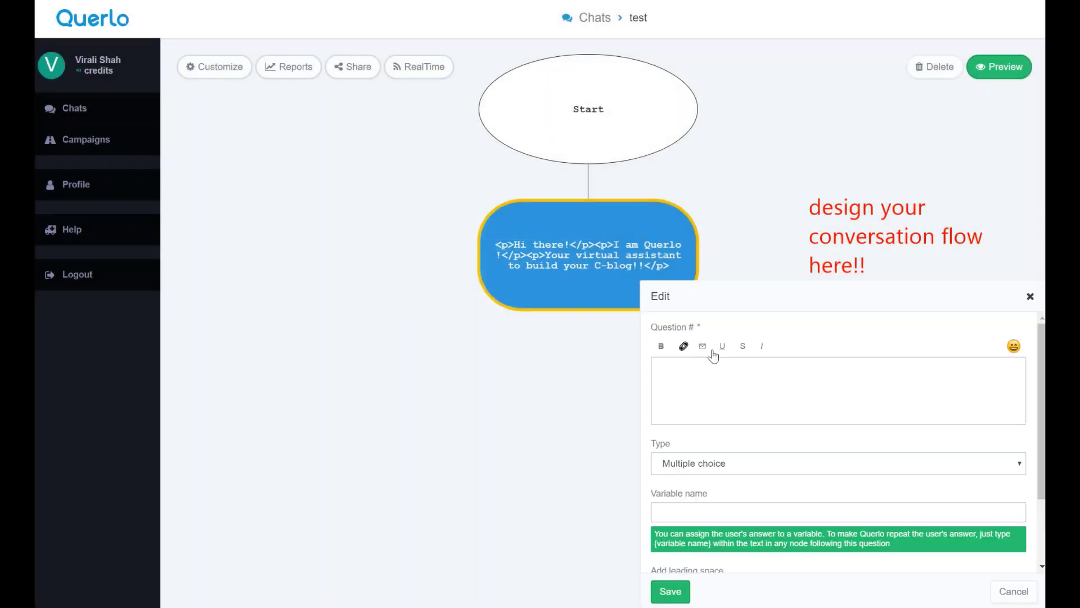
# Step: Enter the question text 'Let's get to know each other first.' and 'What's your name?' on two lines
pyautogui.click(703, 388)
pyautogui.write('Le')
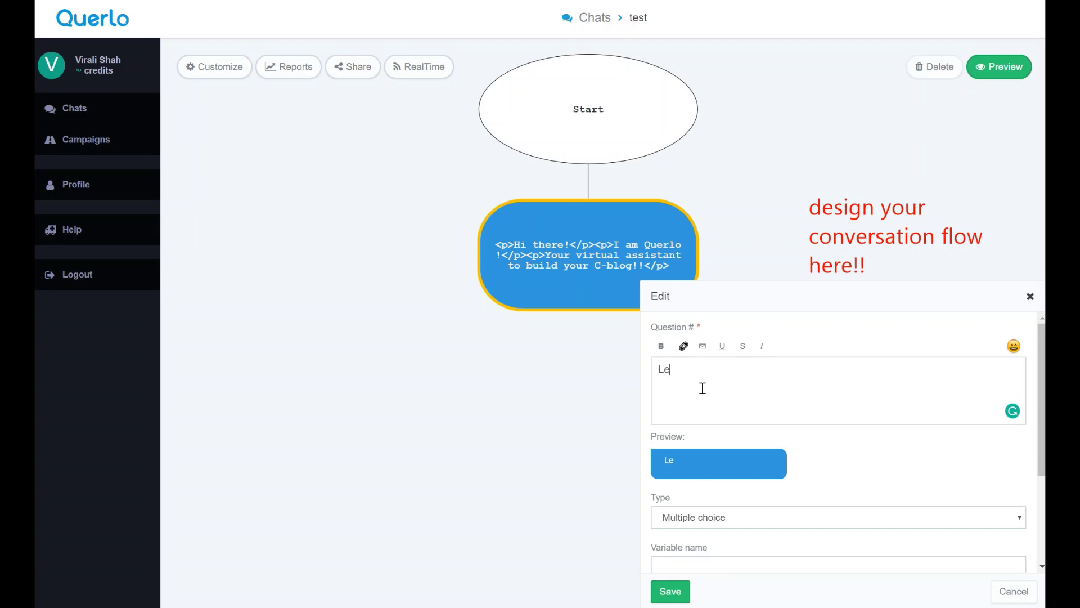
pyautogui.write("t's get to know each")
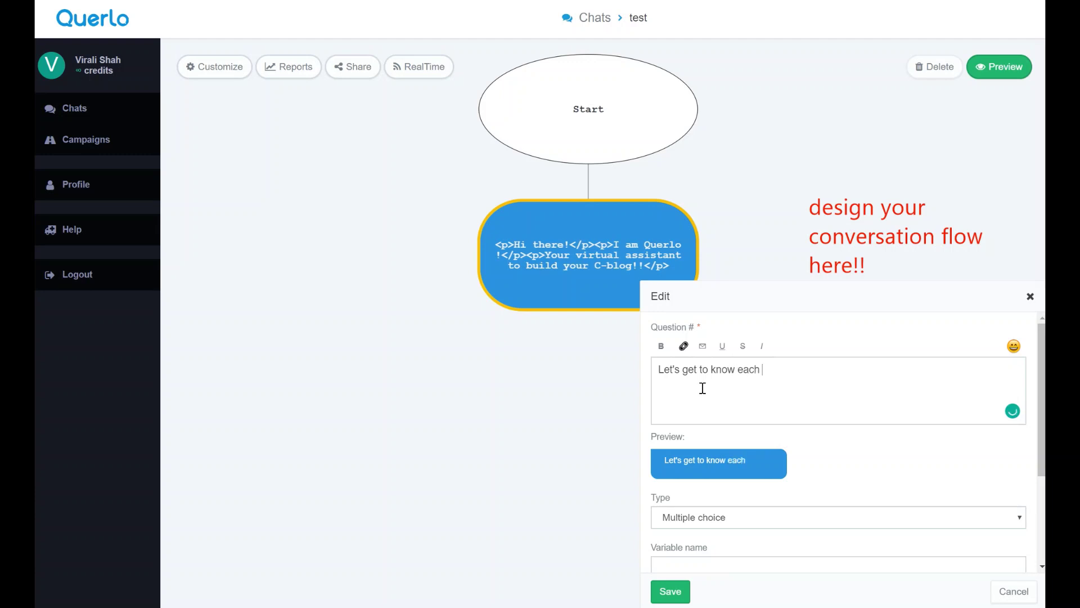
pyautogui.write(' other first')
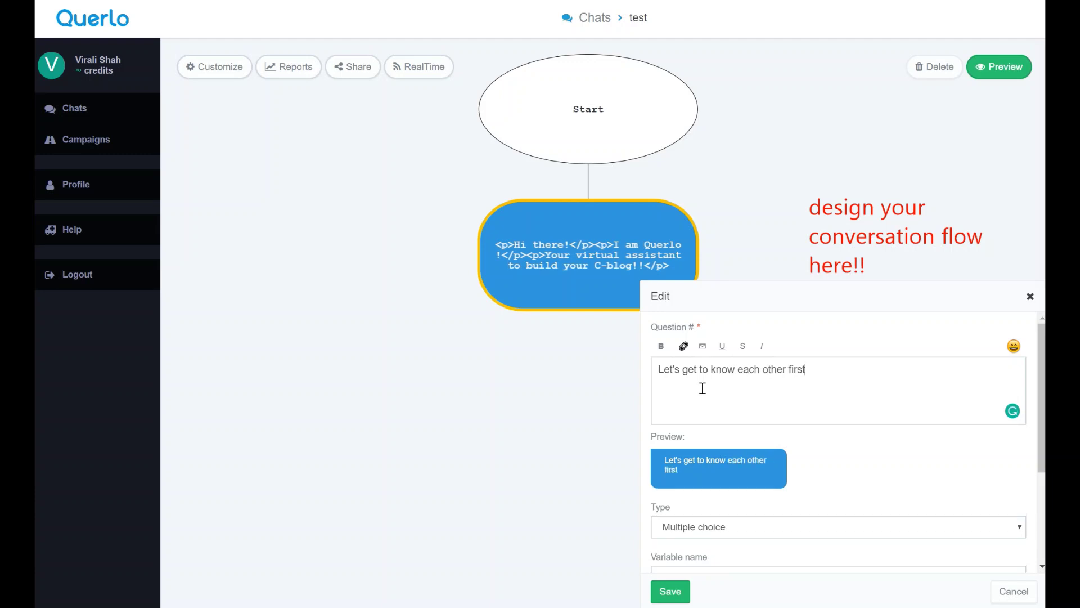
pyautogui.write('.')
pyautogui.press('Return')
pyautogui.write("What's y")
pyautogui.press('BackSpace')
pyautogui.write('your aame')
pyautogui.press('BackSpace')
pyautogui.press('BackSpace')
pyautogui.press('BackSpace')
pyautogui.press('BackSpace')
pyautogui.write('name?')
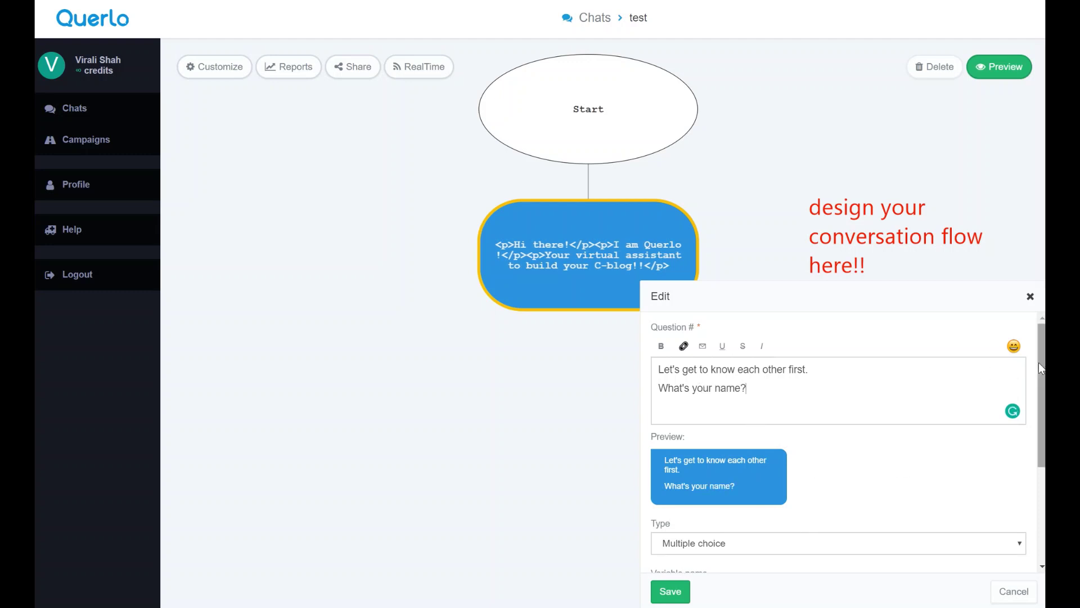
# Step: Set the name question's type to Open answer, leaving AI assisted matching blank
pyautogui.moveTo(1040, 366); pyautogui.dragTo(1009, 466)
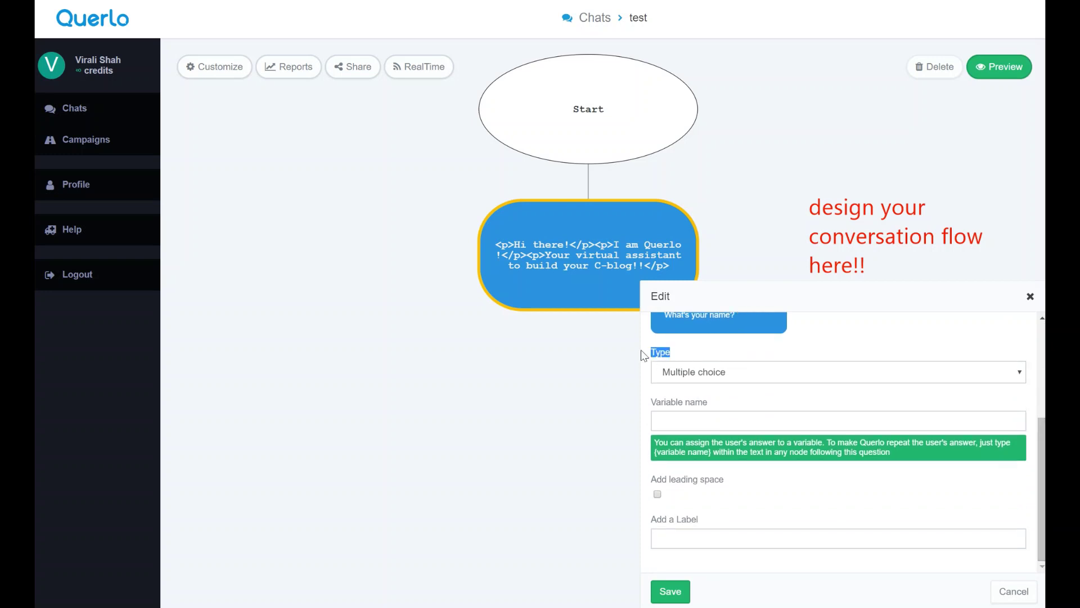
pyautogui.click(708, 356)
pyautogui.click(761, 374)
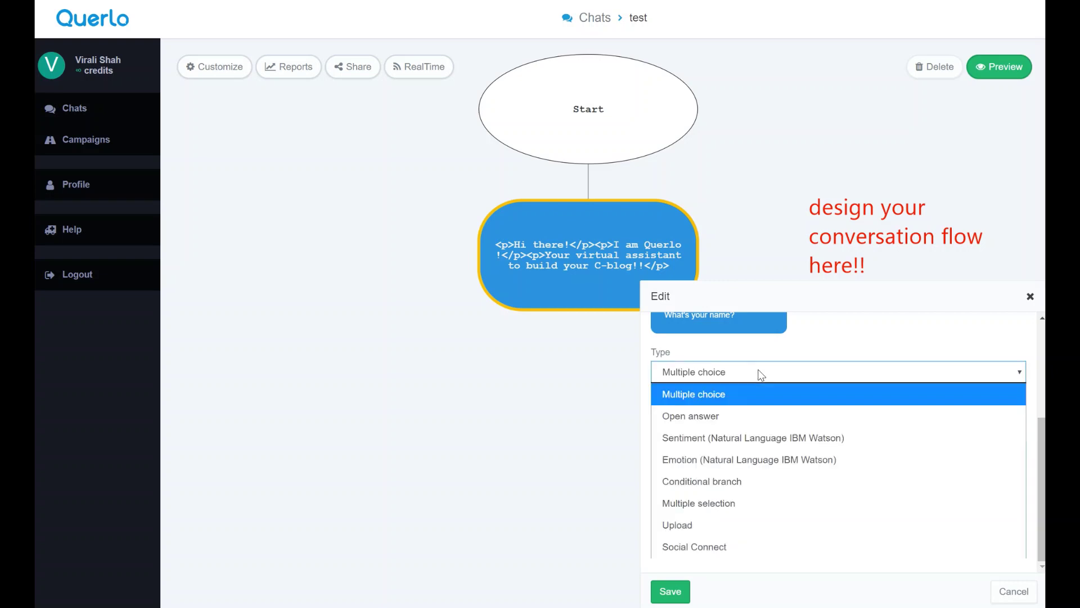
pyautogui.click(752, 411)
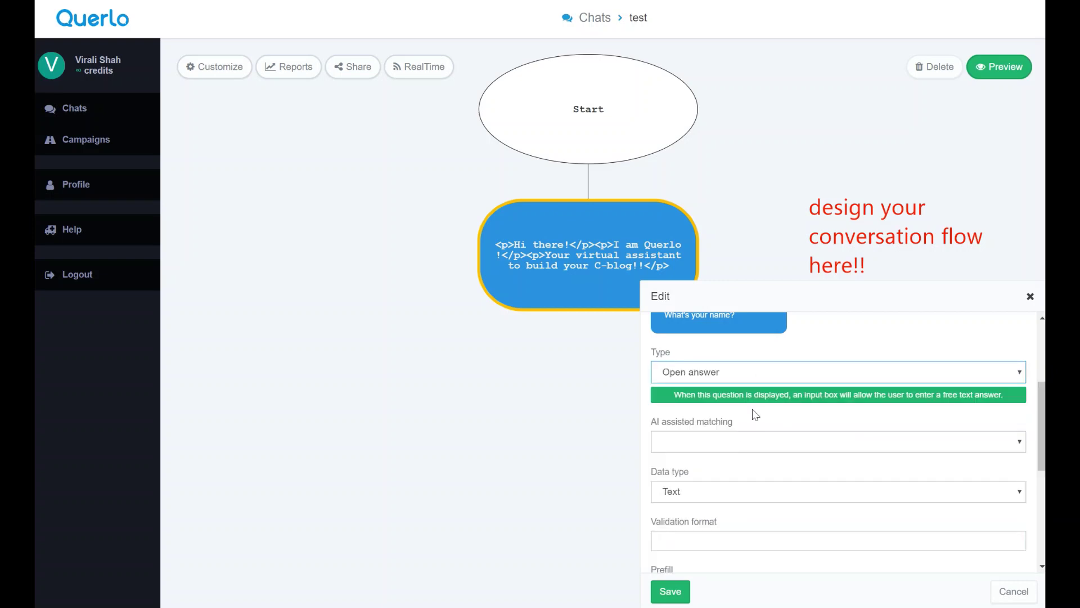
pyautogui.click(744, 444)
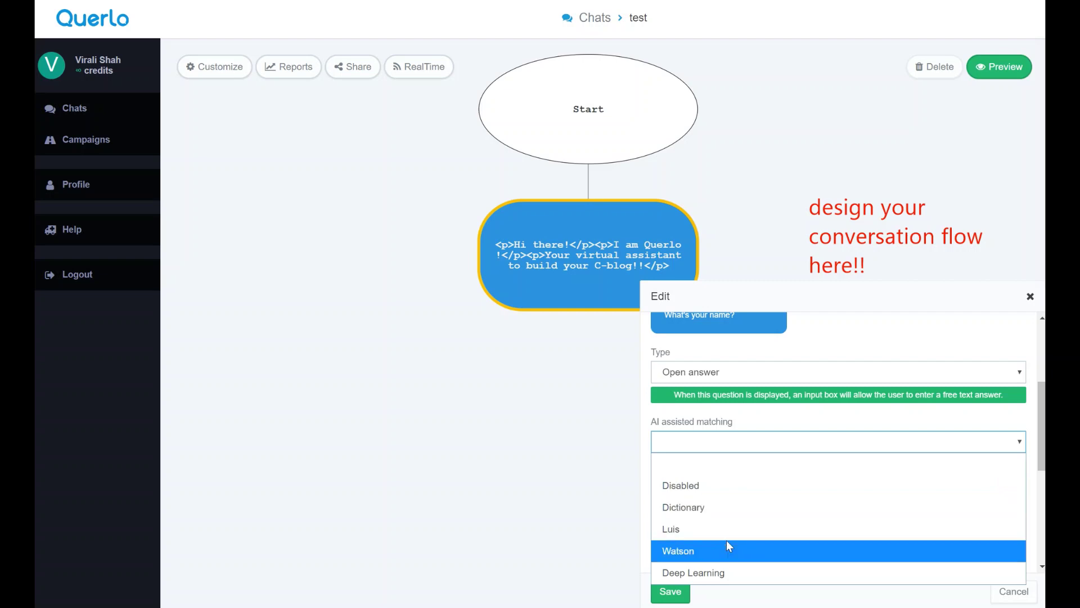
pyautogui.click(769, 445)
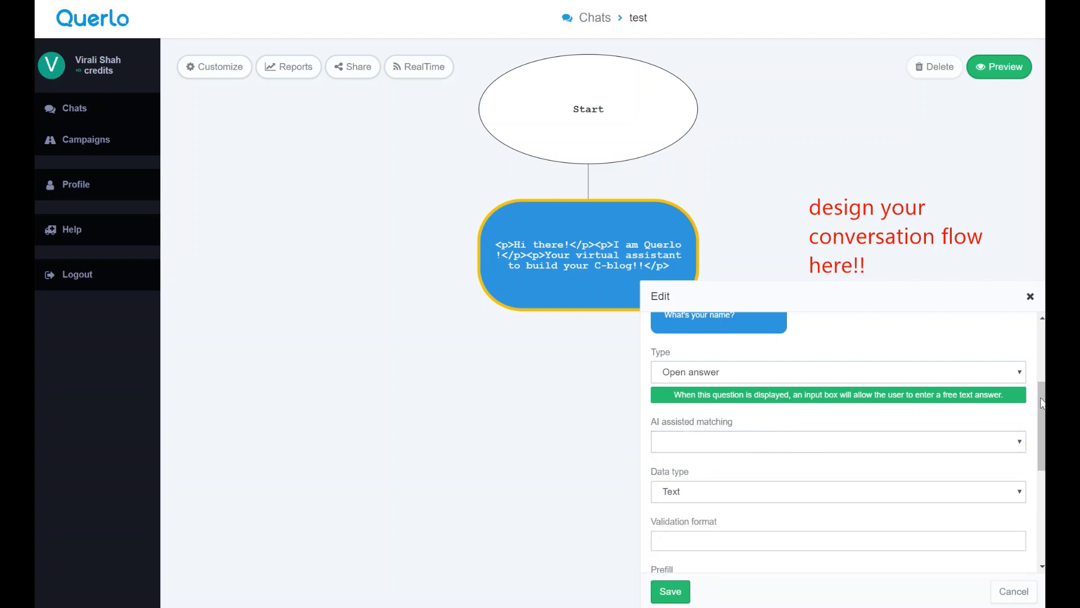
# Step: Keep the answer data type as Text and save the name question
pyautogui.moveTo(1041, 402); pyautogui.dragTo(1042, 438)
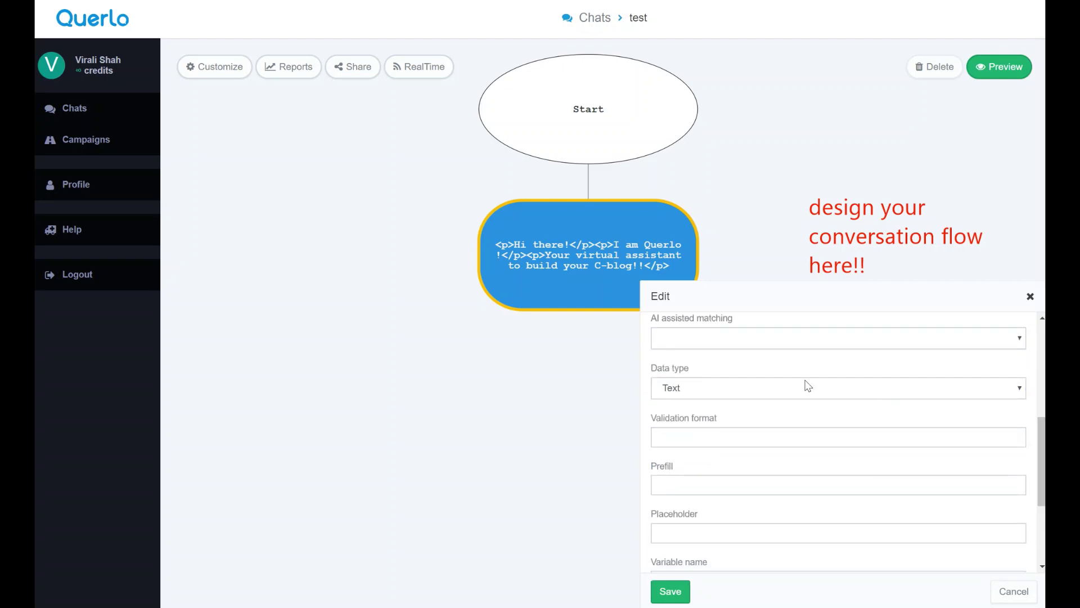
pyautogui.click(787, 386)
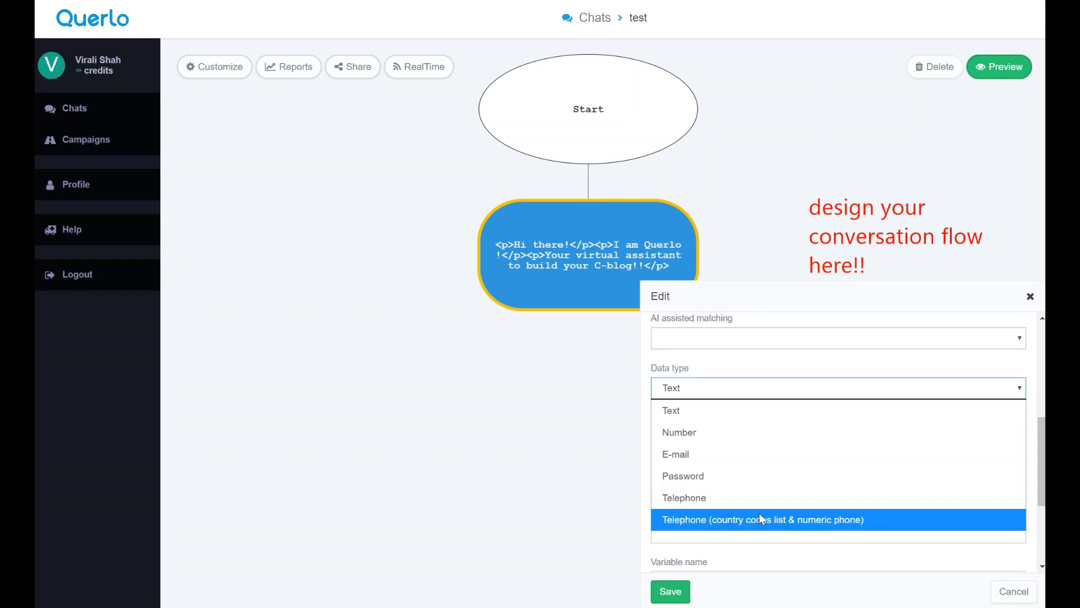
pyautogui.click(760, 392)
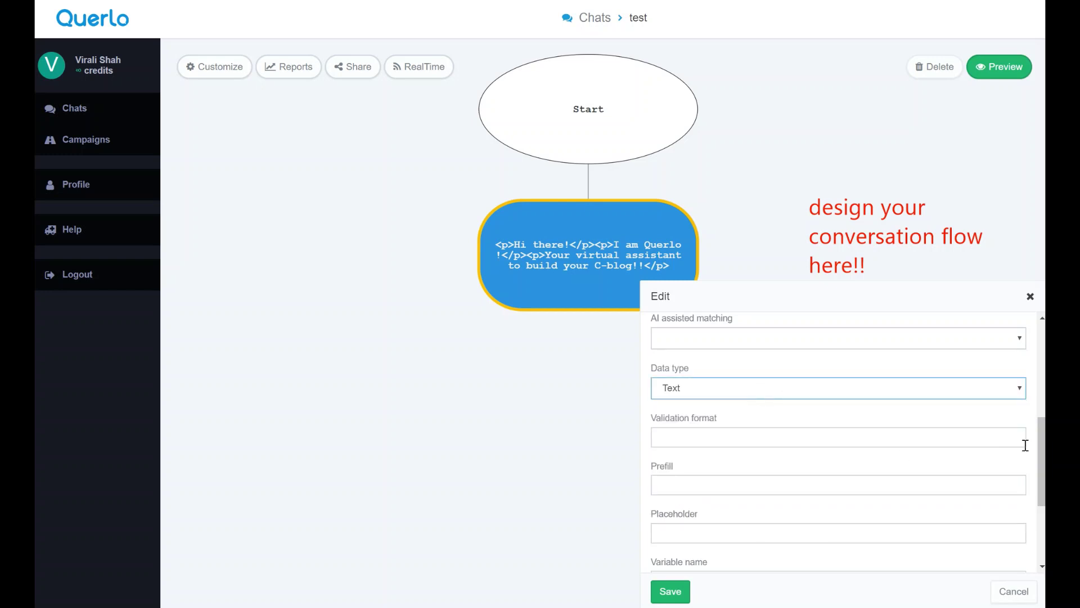
pyautogui.moveTo(1042, 453); pyautogui.dragTo(1044, 508)
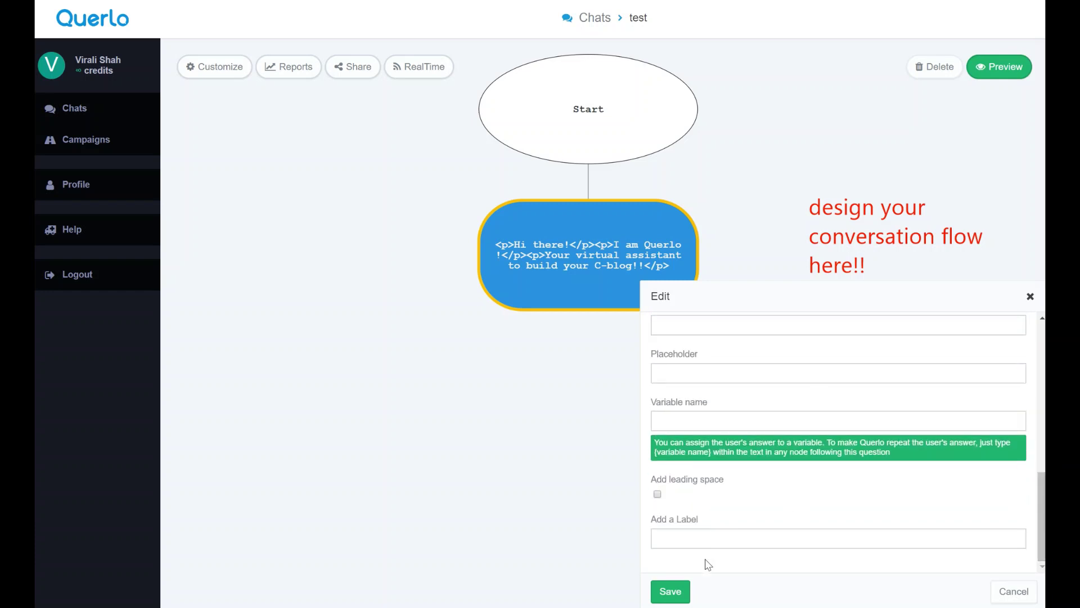
pyautogui.click(670, 591)
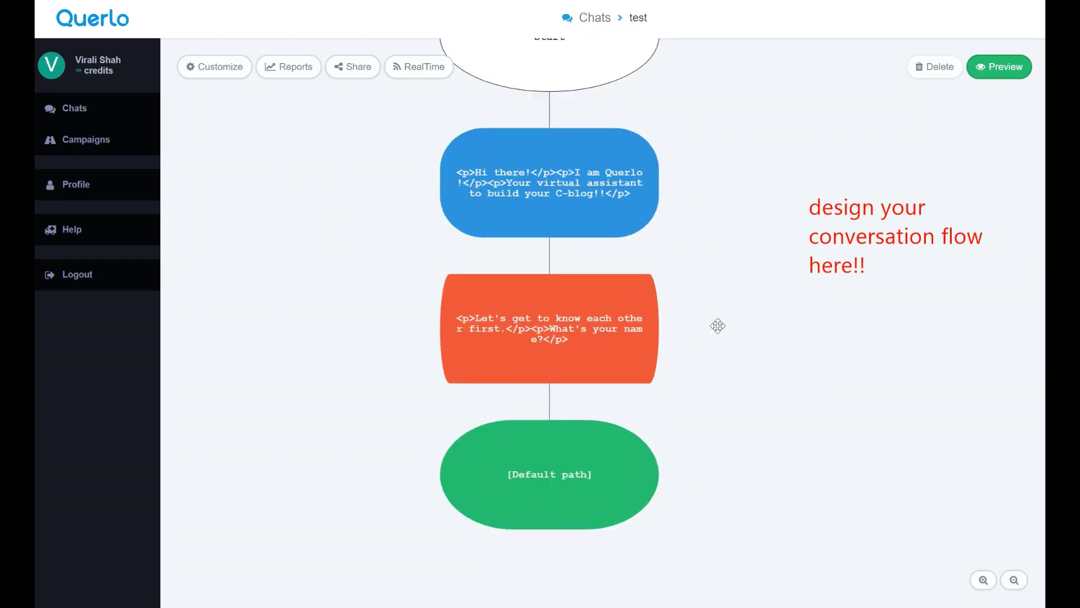
pyautogui.scroll(-2, 716, 360)
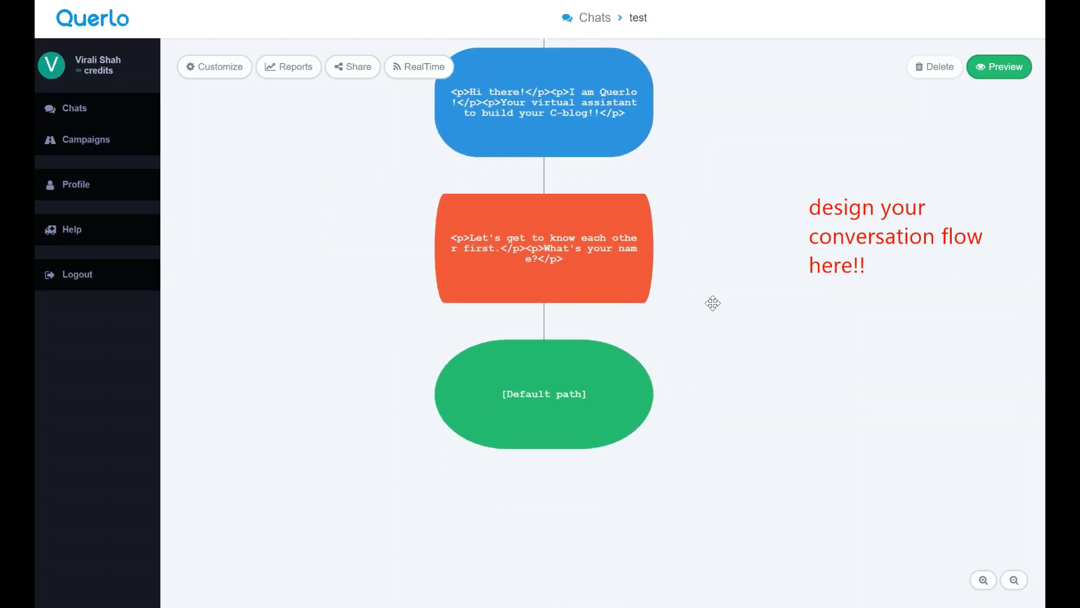
pyautogui.moveTo(683, 302); pyautogui.dragTo(674, 247)
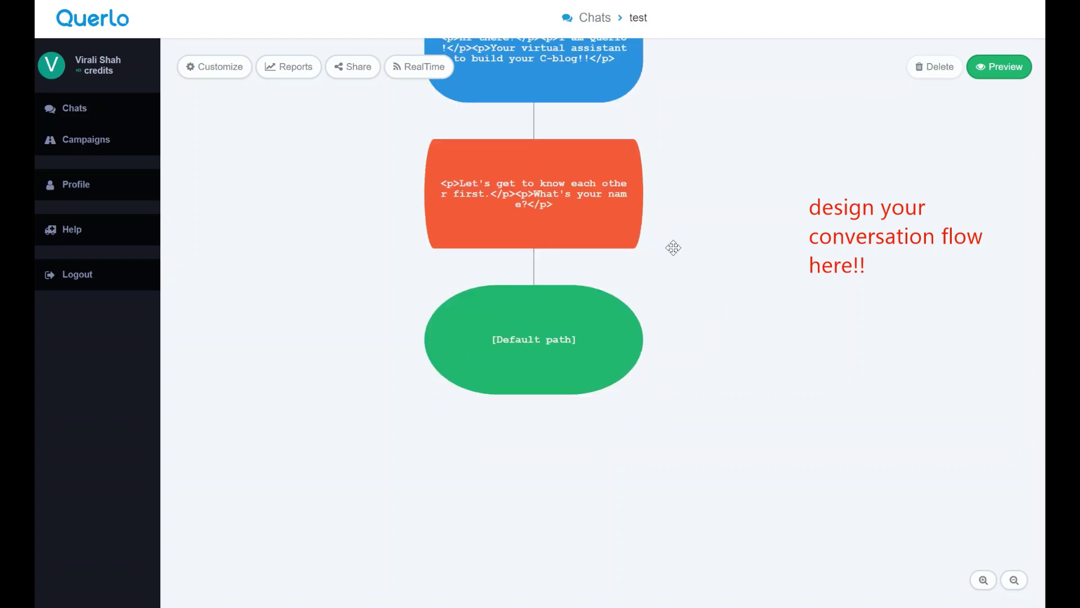
# Step: Add a question below [Default path] reading 'Thanks!' and 'How are you doing today?', then save it
pyautogui.click(540, 350)
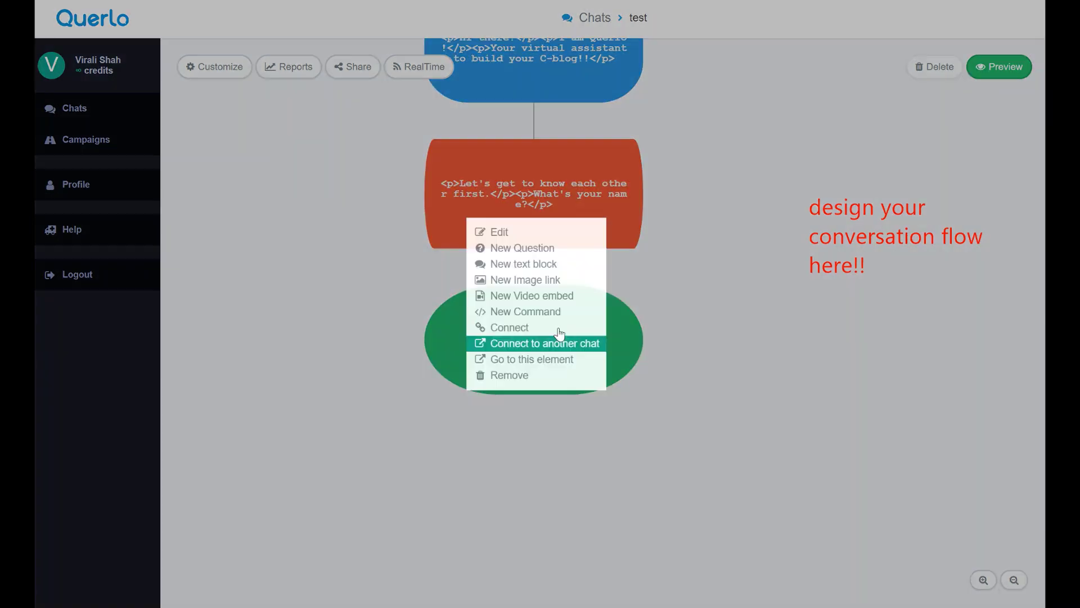
pyautogui.click(542, 255)
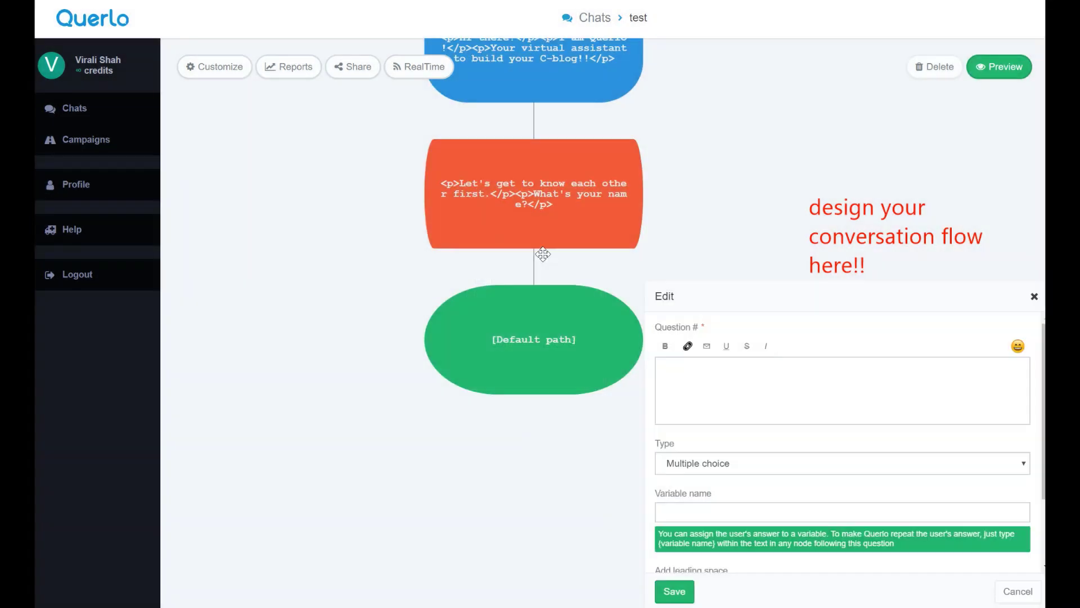
pyautogui.click(674, 379)
pyautogui.write('R')
pyautogui.press('BackSpace')
pyautogui.write('Thanks!')
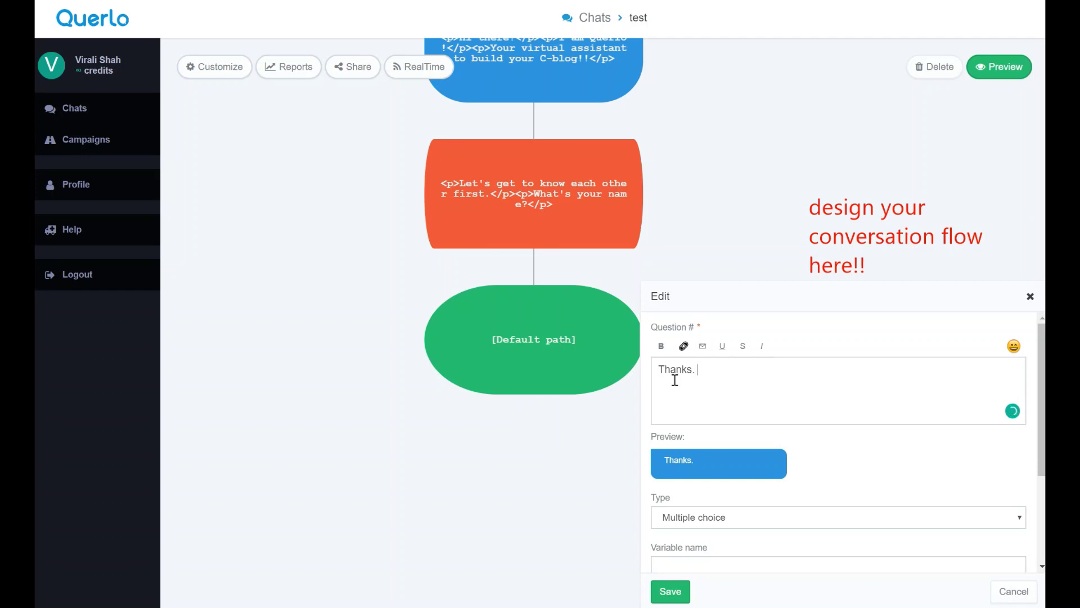
pyautogui.press('Return')
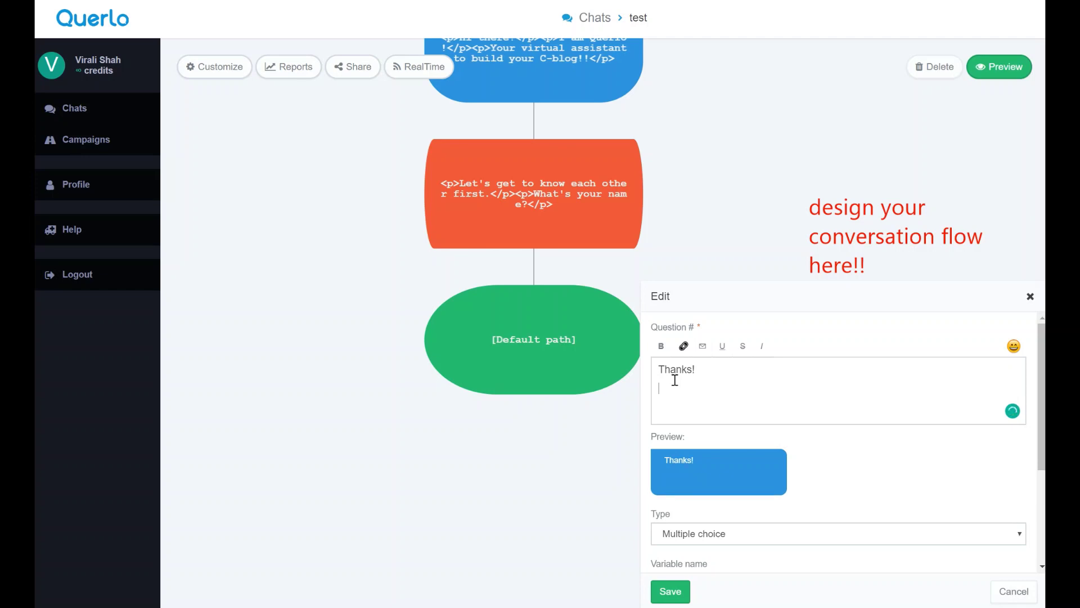
pyautogui.write('How are you doing today?')
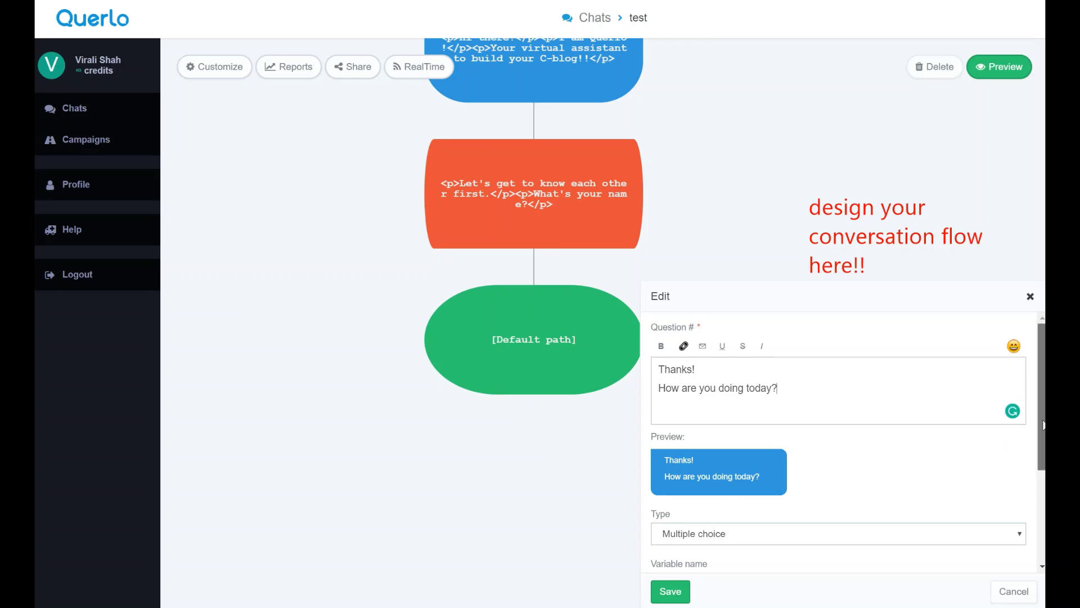
pyautogui.scroll(-2, 1042, 427)
pyautogui.scroll(-1, 1041, 428)
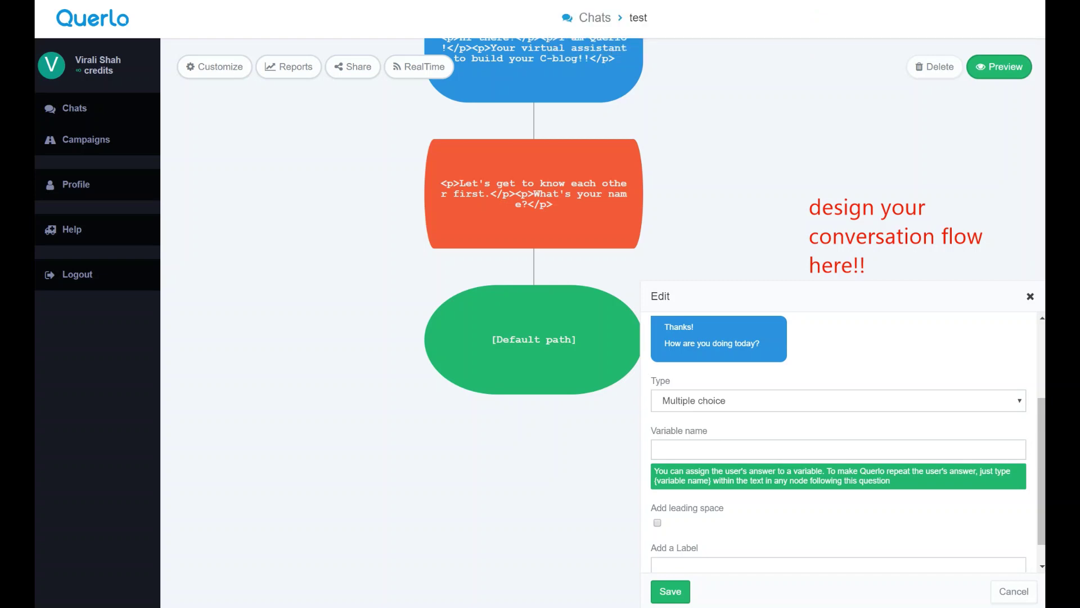
pyautogui.click(672, 594)
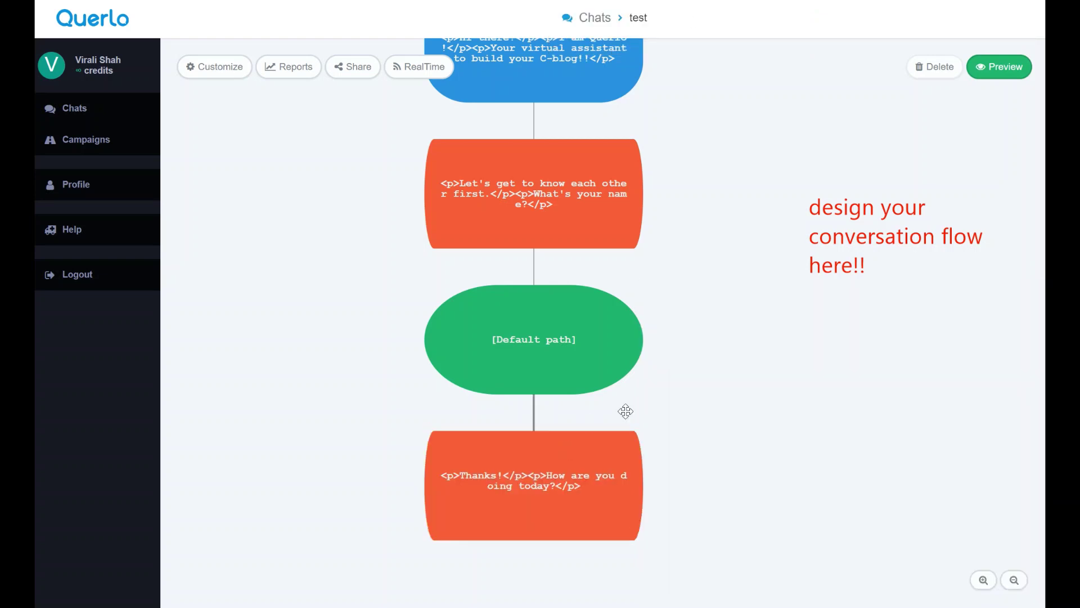
# Step: Add the answer 'Great!' to the how-are-you question and save it
pyautogui.click(623, 312)
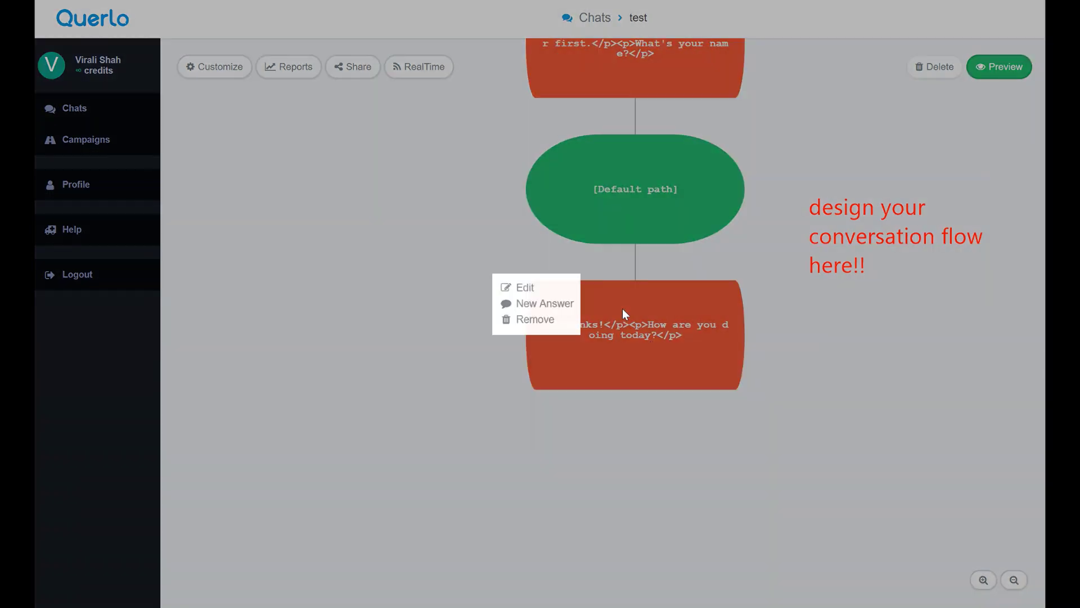
pyautogui.click(557, 304)
pyautogui.click(740, 354)
pyautogui.write('Great!')
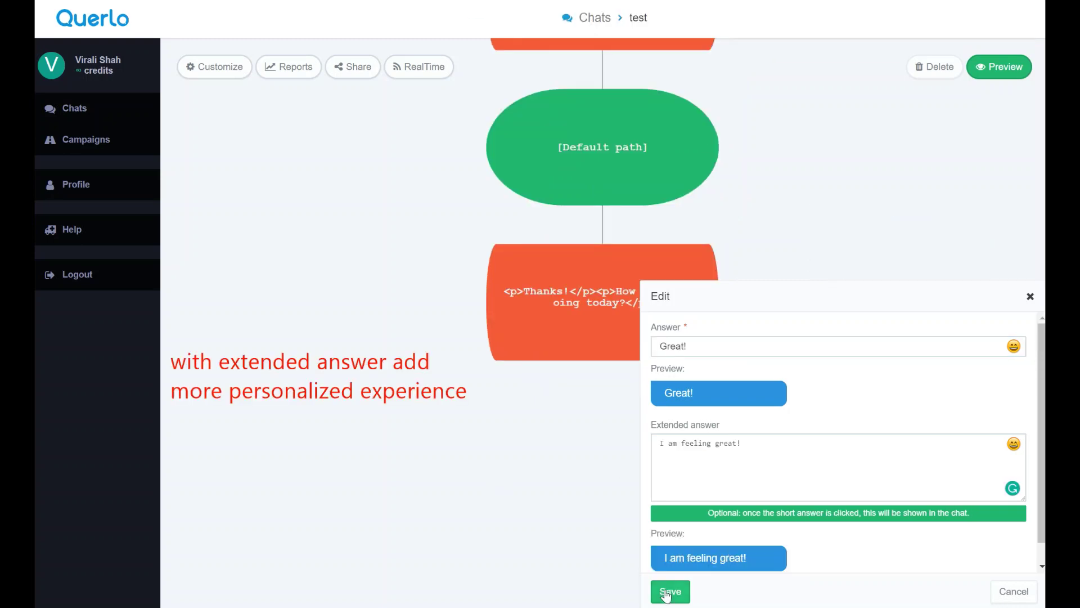
pyautogui.click(668, 591)
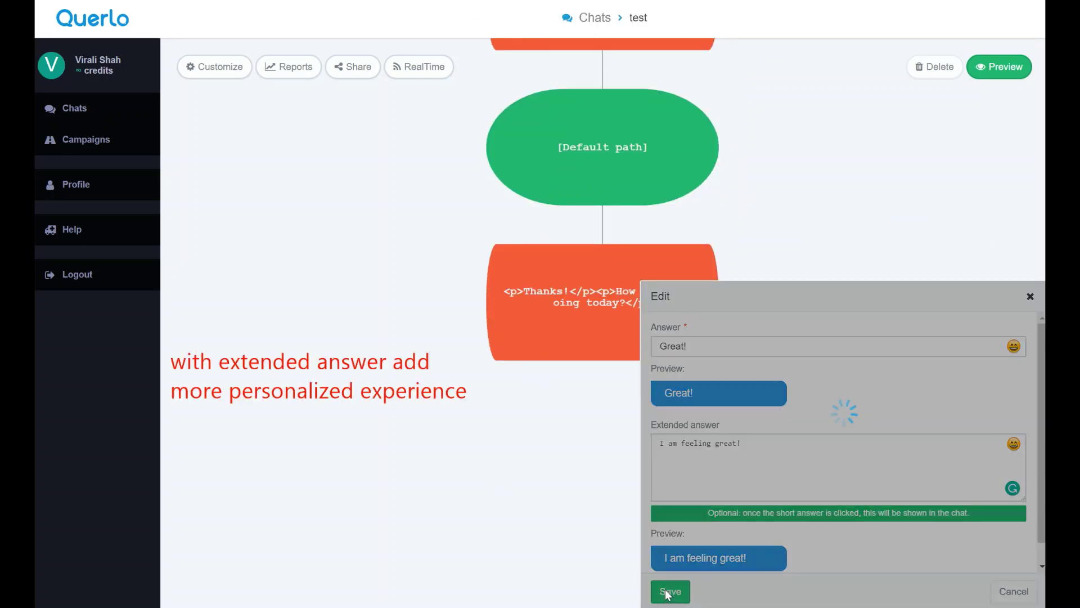
# Step: Add a second answer 'Ok' with extended reply 'Not really at my best..' and save it
pyautogui.moveTo(751, 413); pyautogui.dragTo(735, 360)
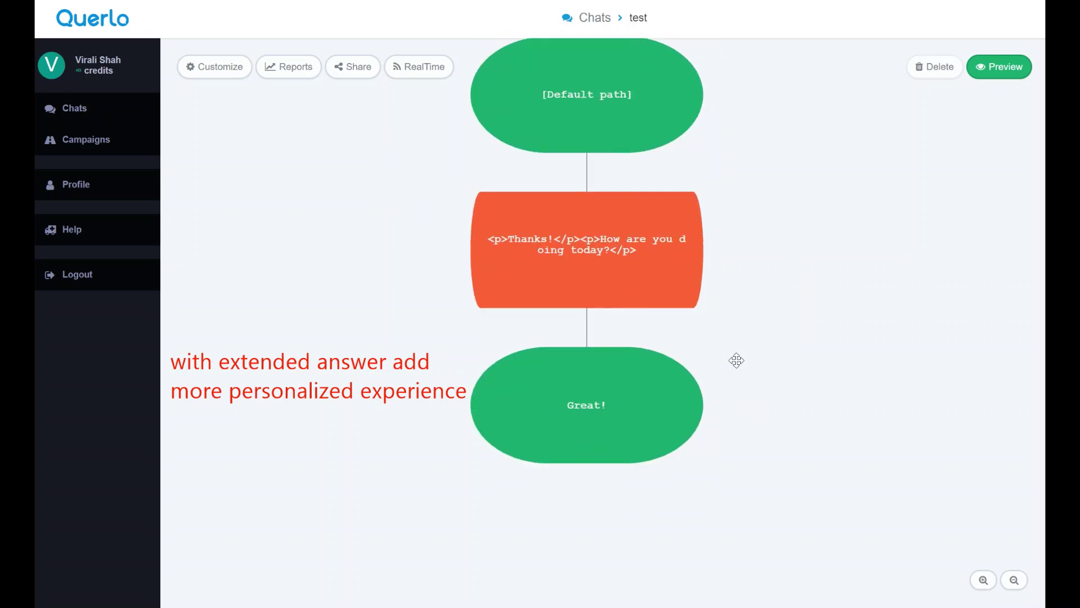
pyautogui.click(655, 273)
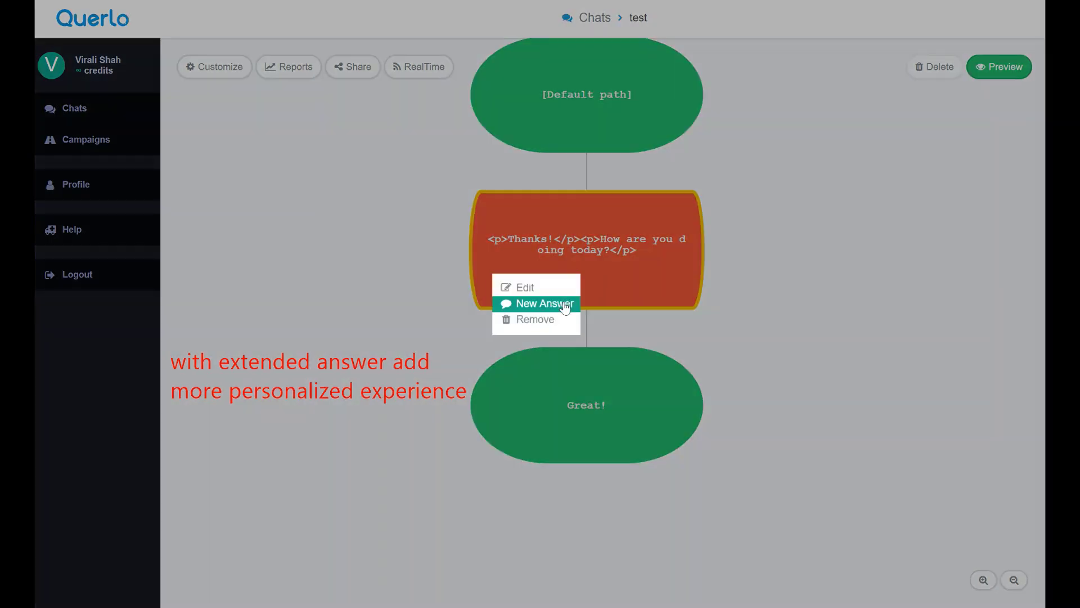
pyautogui.click(565, 307)
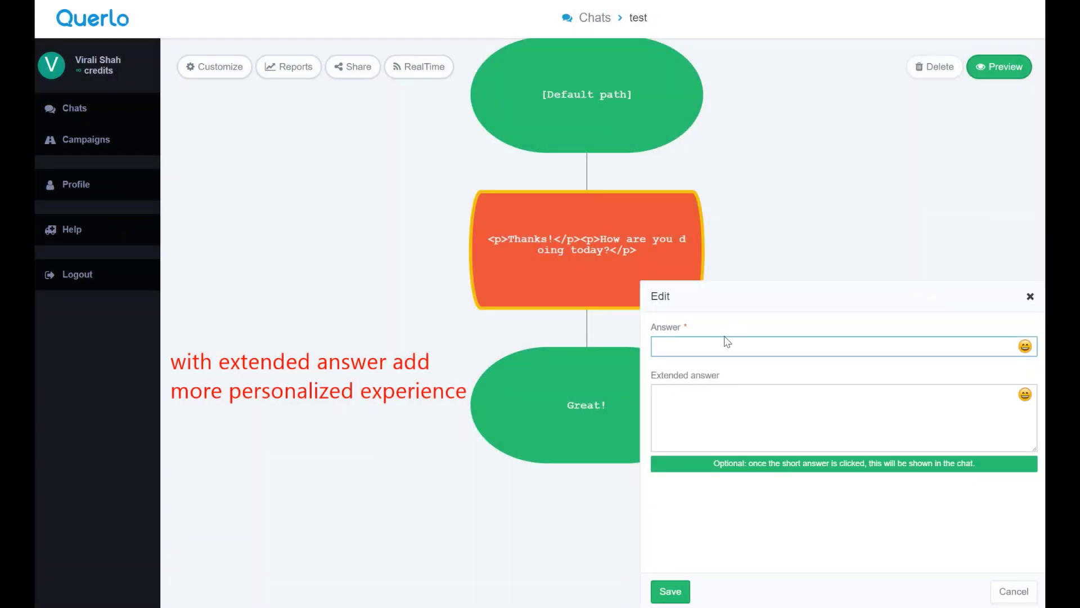
pyautogui.write('Ok')
pyautogui.click(698, 482)
pyautogui.write('No')
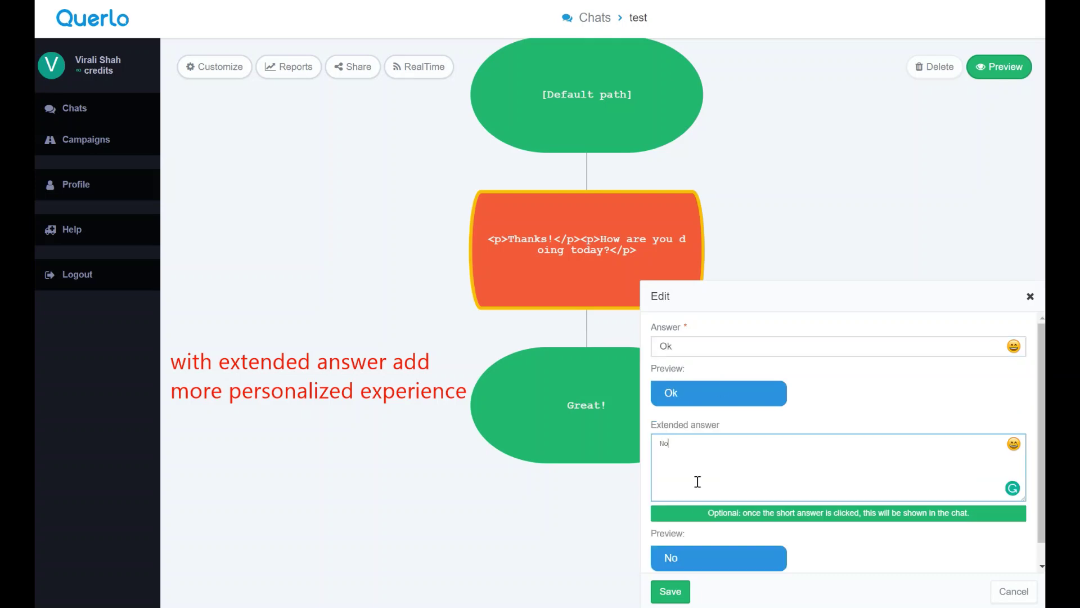
pyautogui.write('t really at my best..')
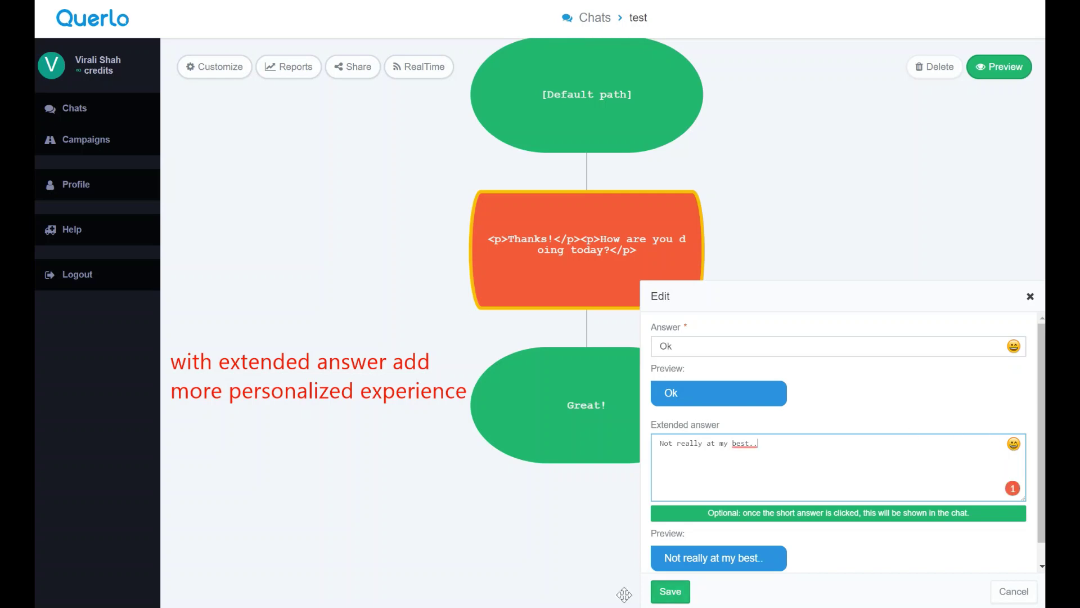
pyautogui.click(680, 596)
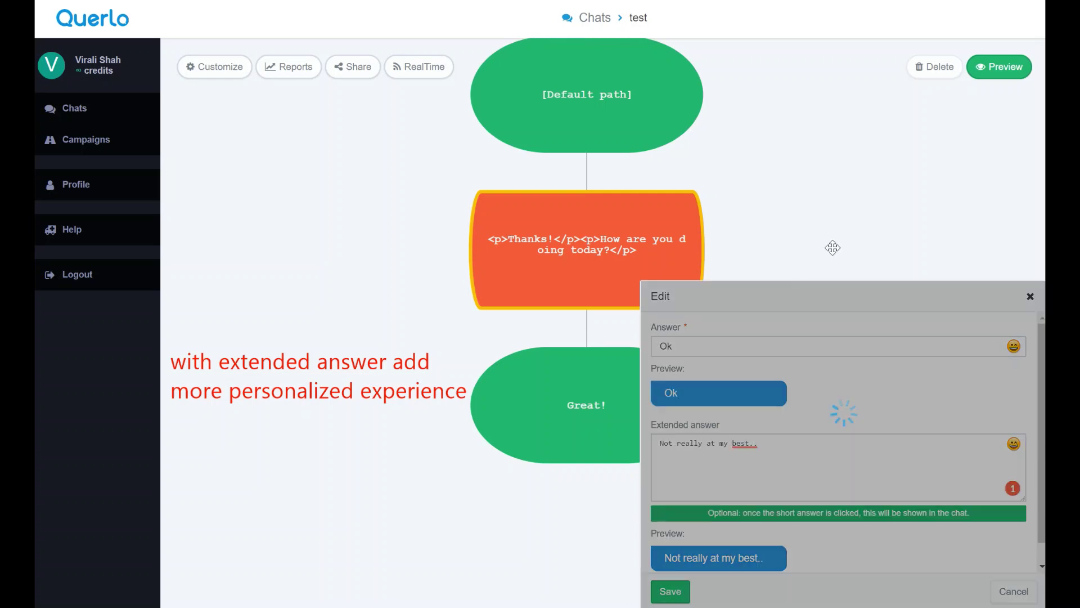
# Step: Add the answer 'Bad' with extended reply 'It's not my day.. :confused:' and save it
pyautogui.click(670, 256)
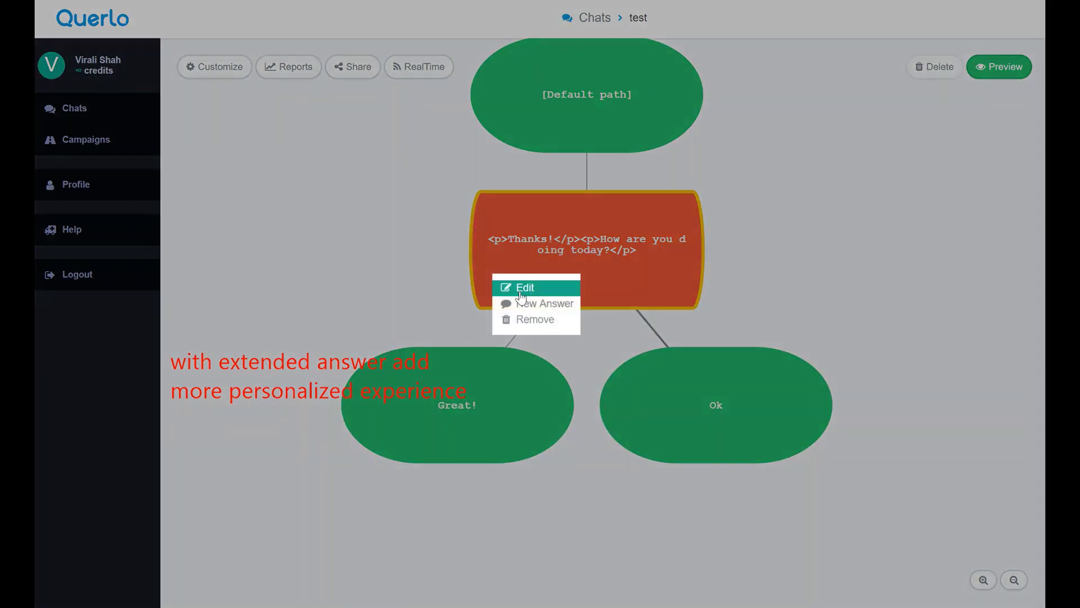
pyautogui.click(525, 306)
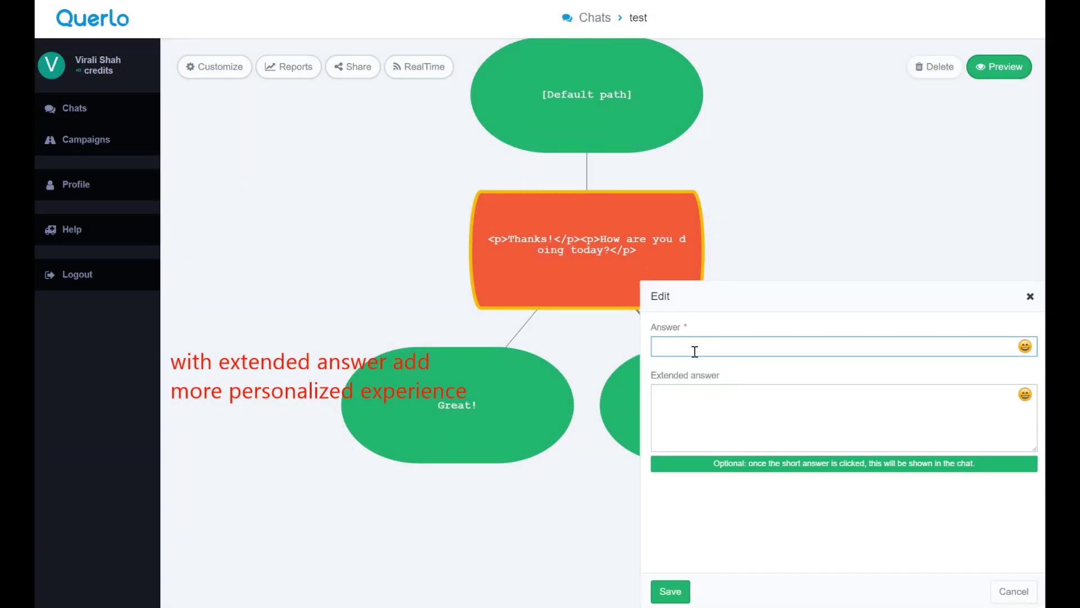
pyautogui.write('n')
pyautogui.press('BackSpace')
pyautogui.write('Bad')
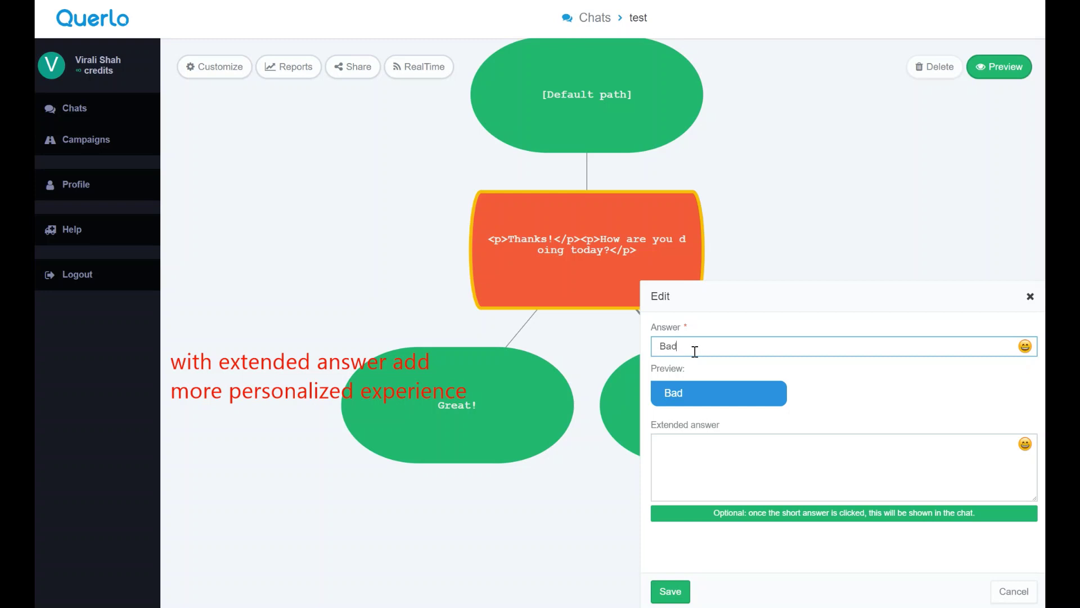
pyautogui.click(694, 459)
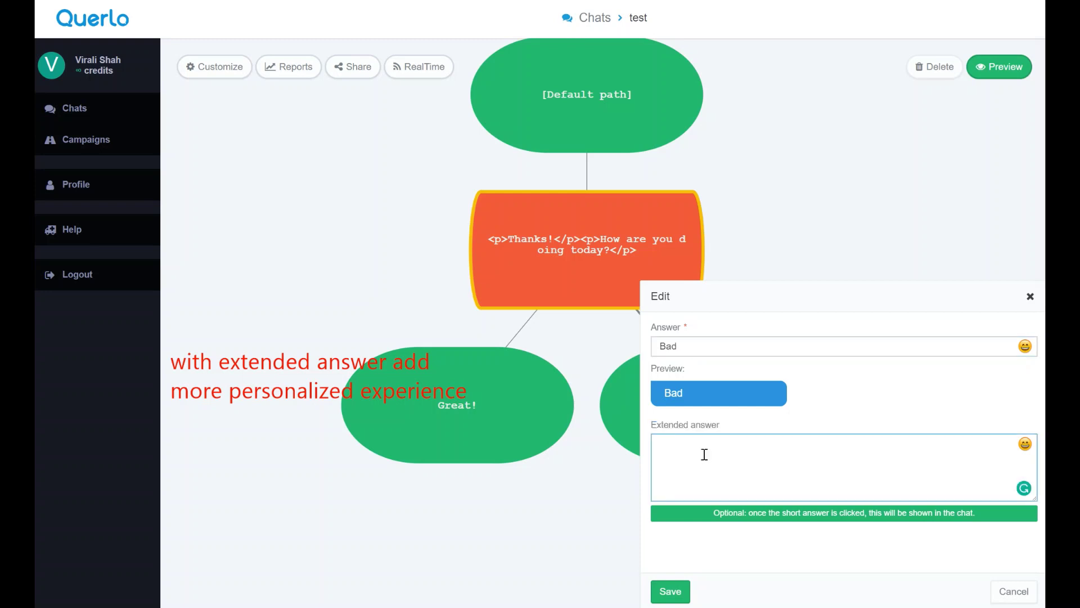
pyautogui.write("It's not my bad")
pyautogui.press('BackSpace')
pyautogui.press('BackSpace')
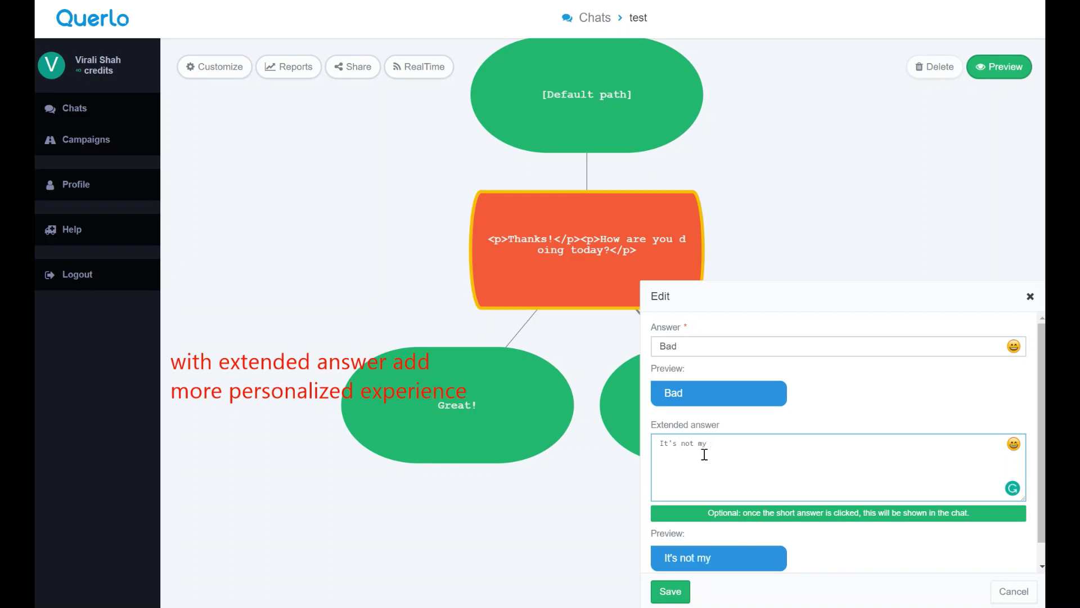
pyautogui.write('day..')
pyautogui.click(1012, 451)
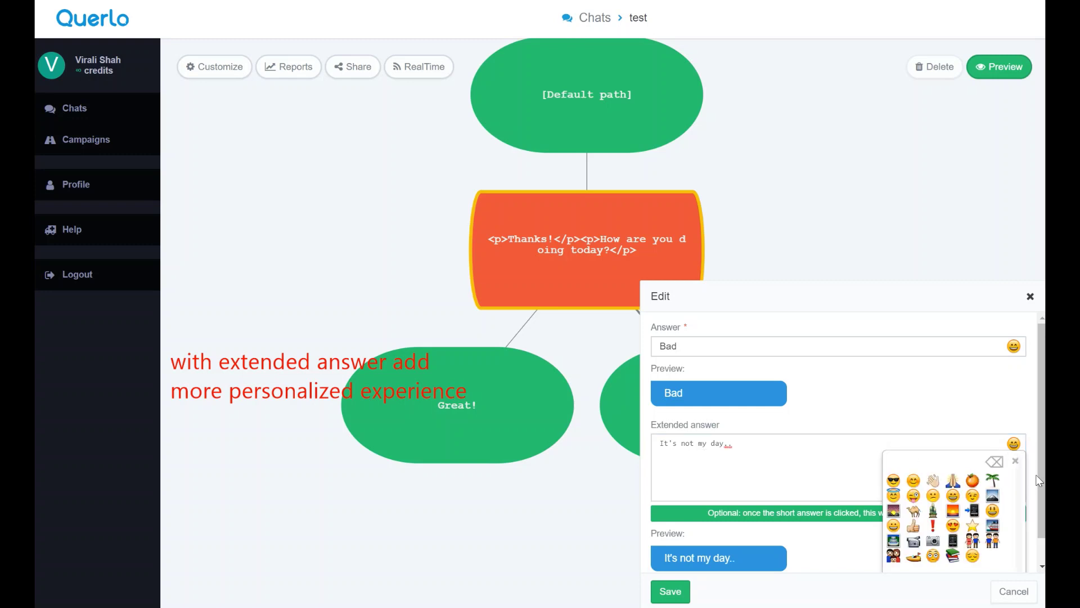
pyautogui.click(936, 498)
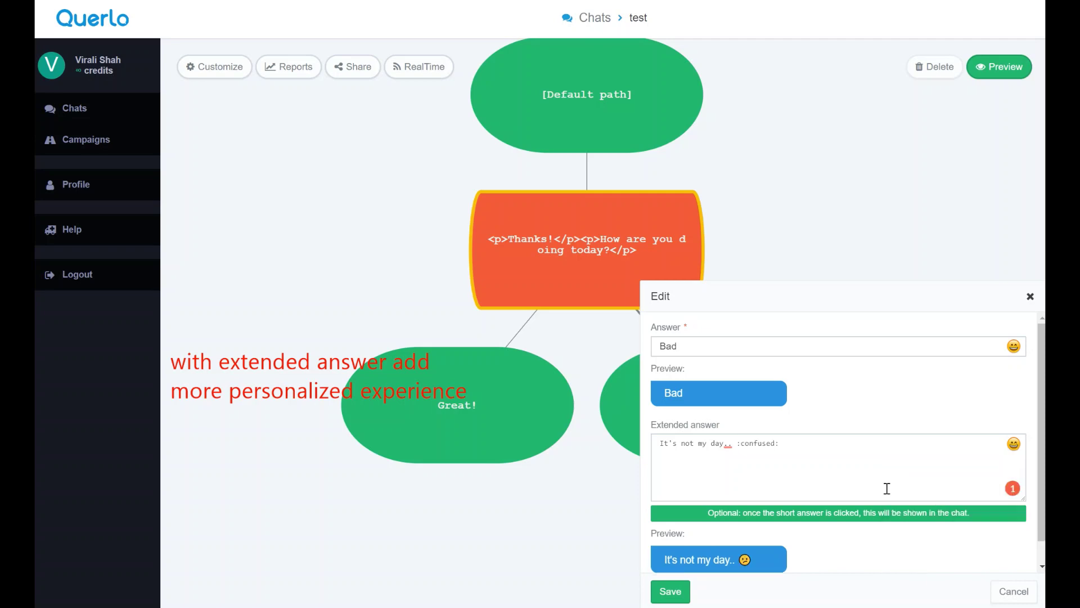
pyautogui.click(680, 596)
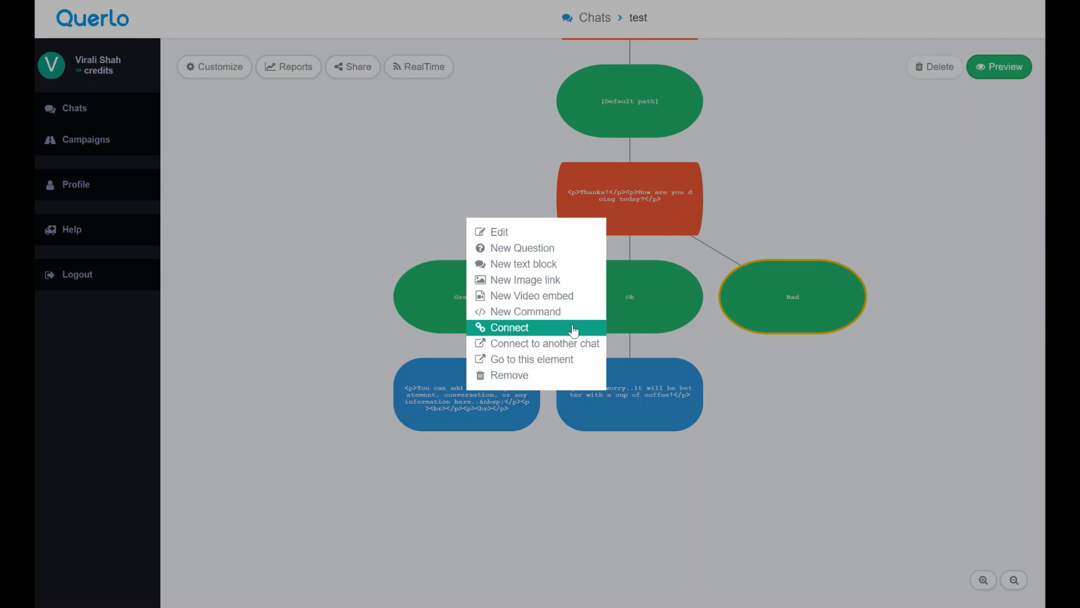
# Step: Connect the Bad answer to the 'Don't worry..it will be better with a cup of coffee!' message
pyautogui.click(573, 328)
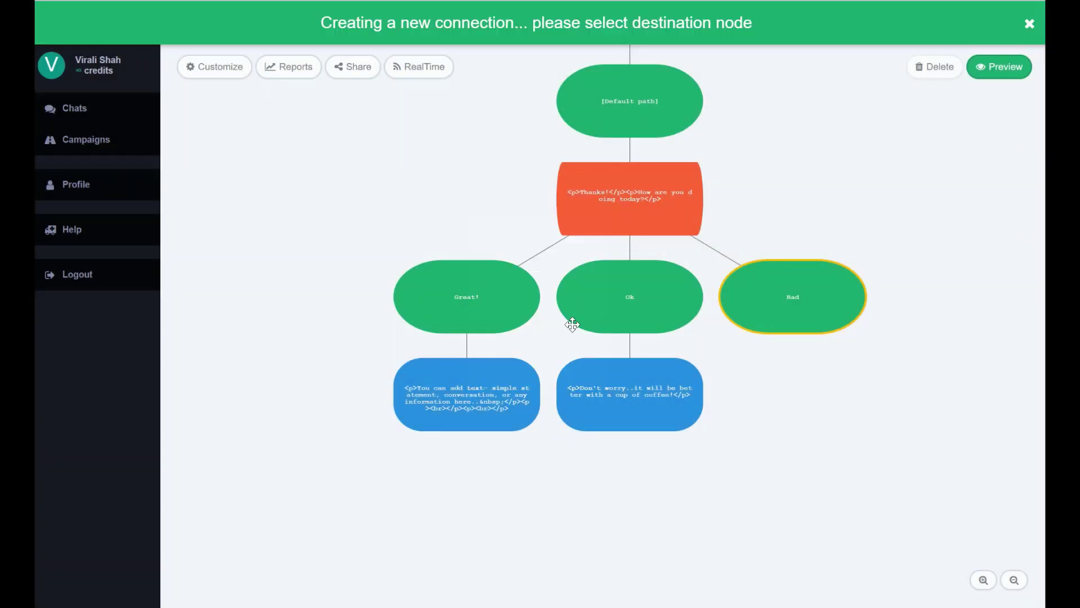
pyautogui.click(644, 381)
pyautogui.moveTo(571, 482); pyautogui.dragTo(600, 397)
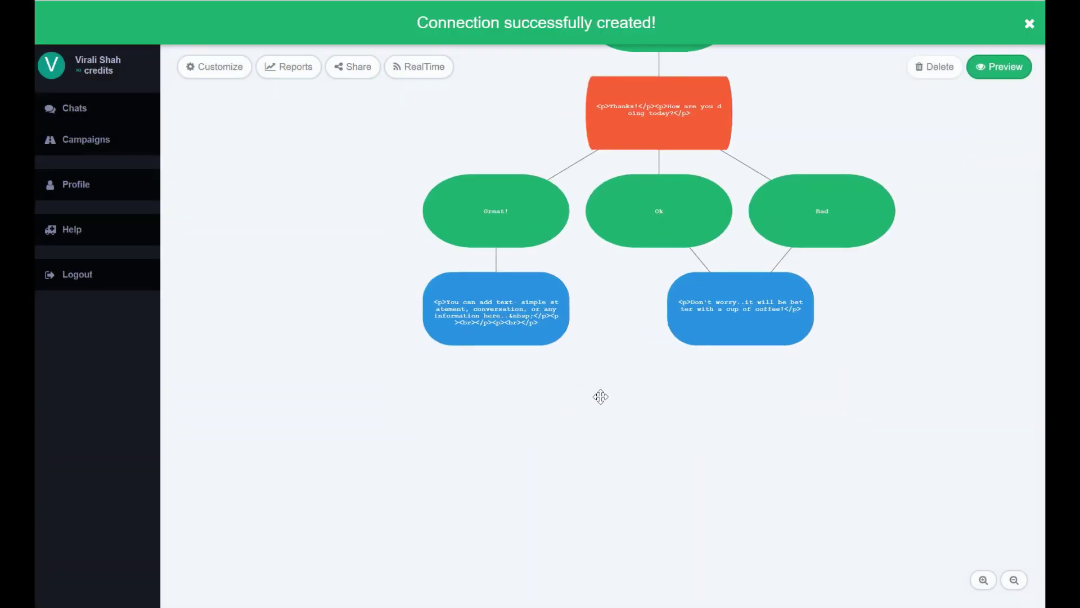
# Step: Add a new Change Background command after the first text block
pyautogui.rightClick(541, 301)
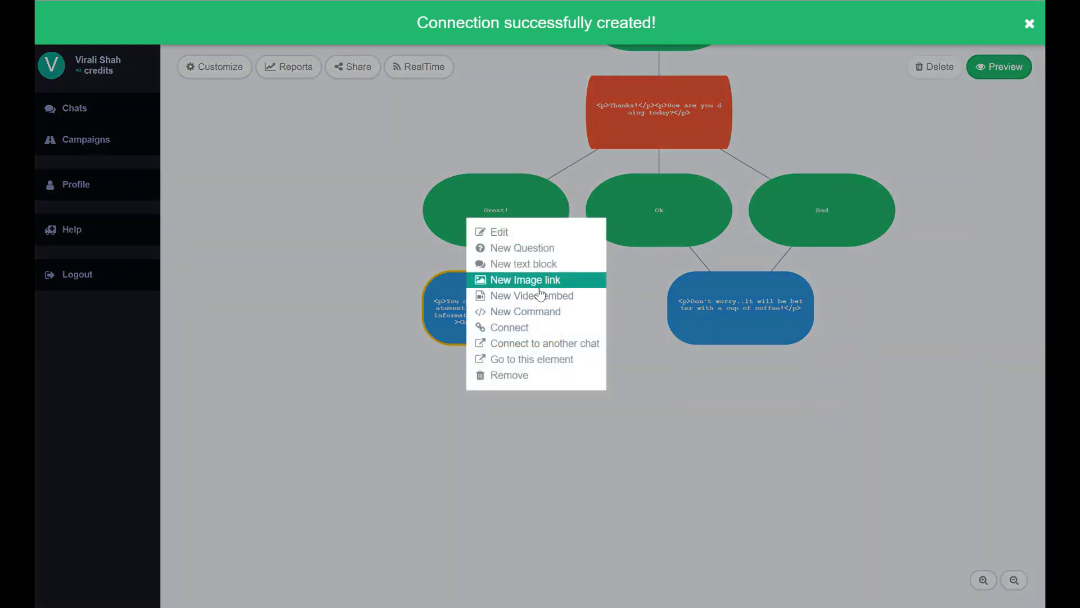
pyautogui.click(535, 317)
pyautogui.click(794, 349)
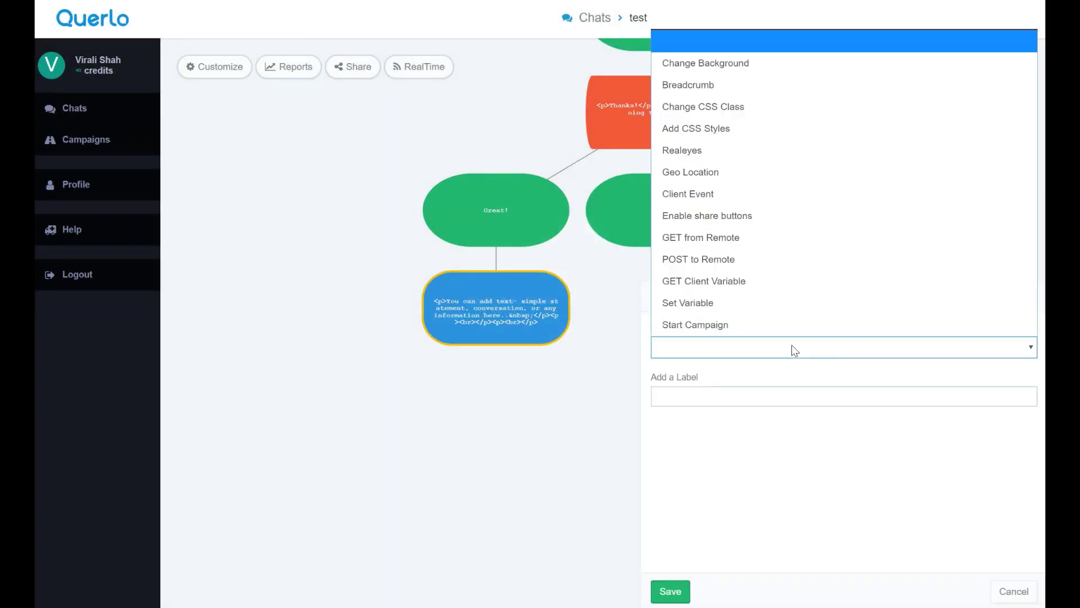
pyautogui.click(747, 64)
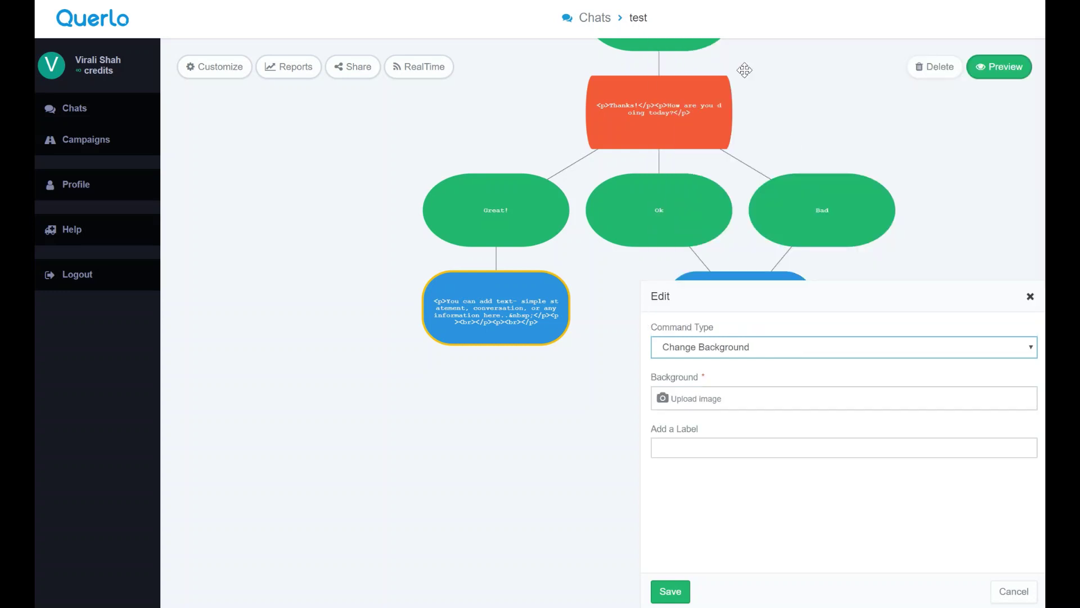
# Step: Upload pexels-photo-595804.jpeg as the background image and save the command
pyautogui.click(729, 397)
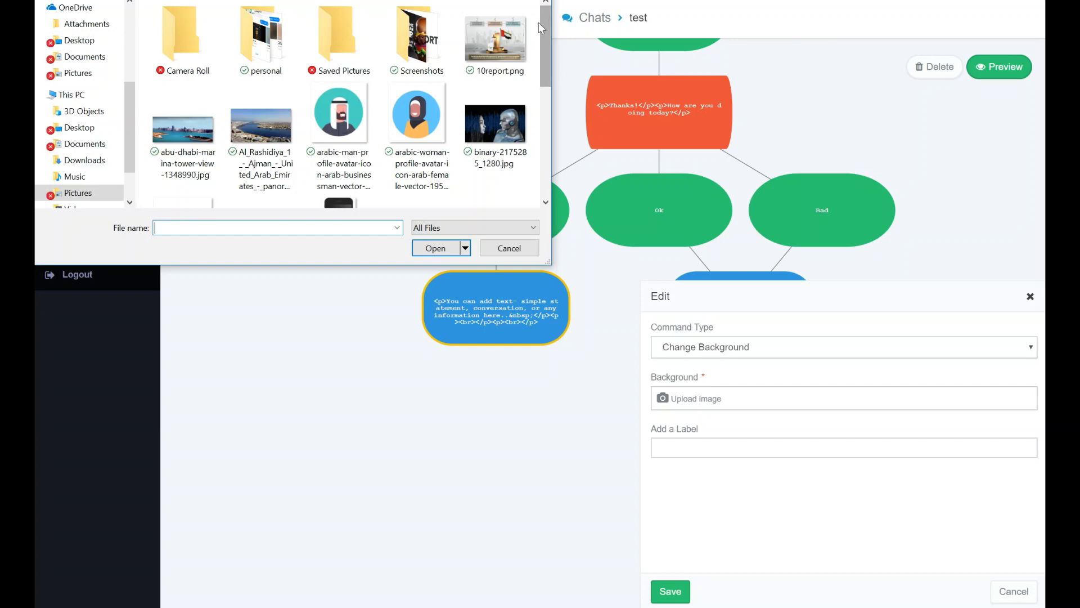
pyautogui.moveTo(545, 24); pyautogui.dragTo(545, 102)
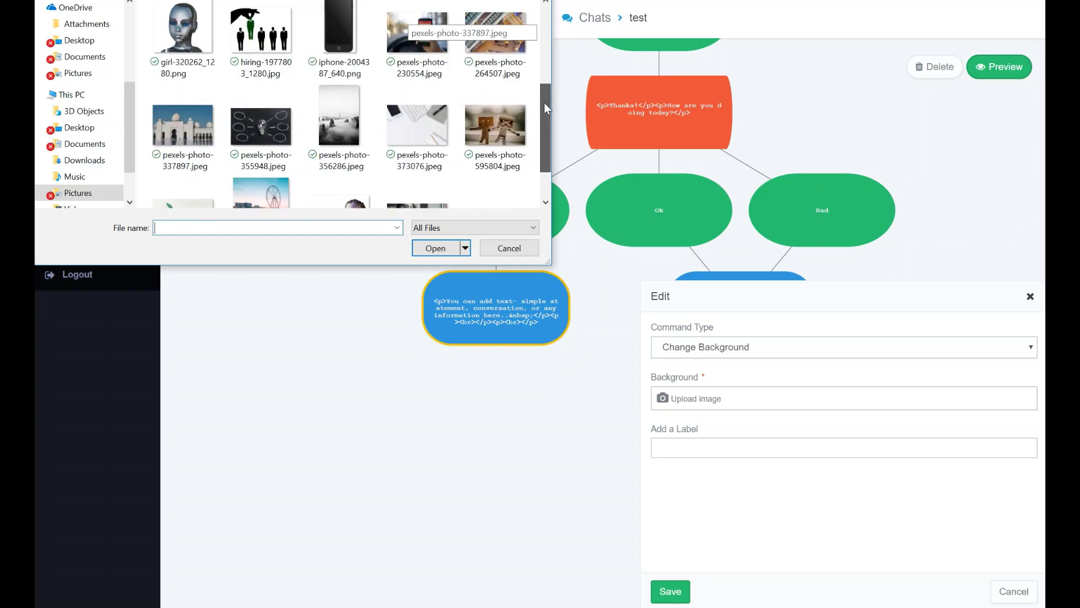
pyautogui.click(495, 125)
pyautogui.click(435, 249)
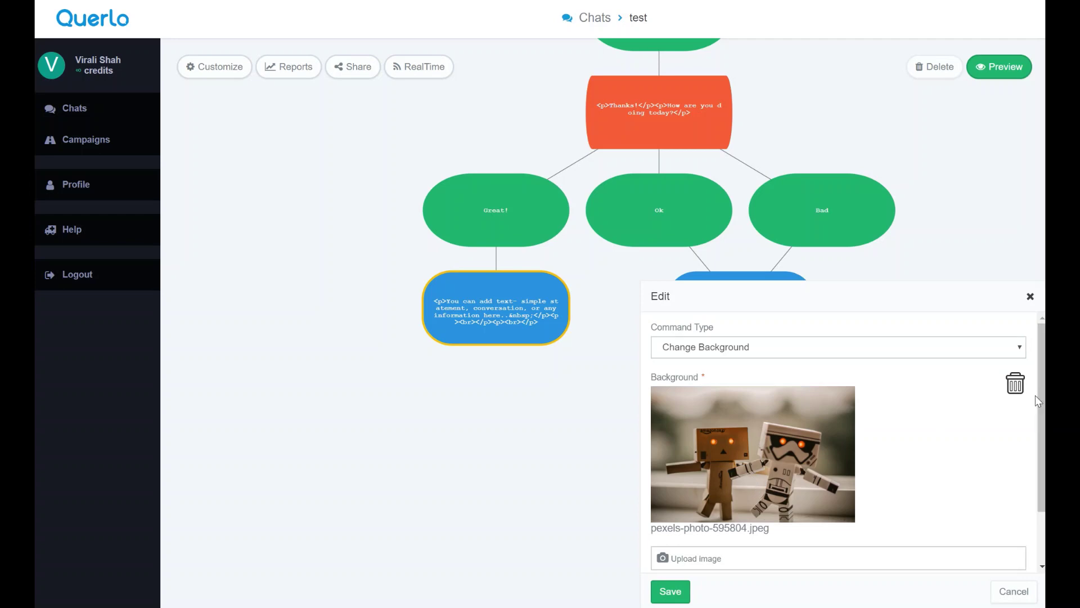
pyautogui.moveTo(1038, 401); pyautogui.dragTo(1038, 448)
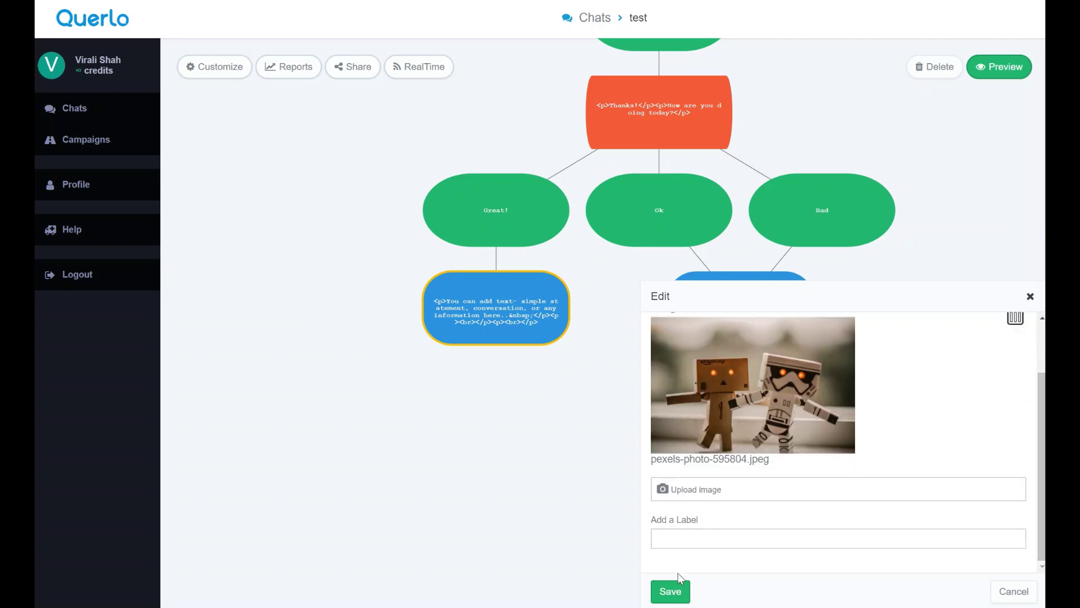
pyautogui.click(681, 591)
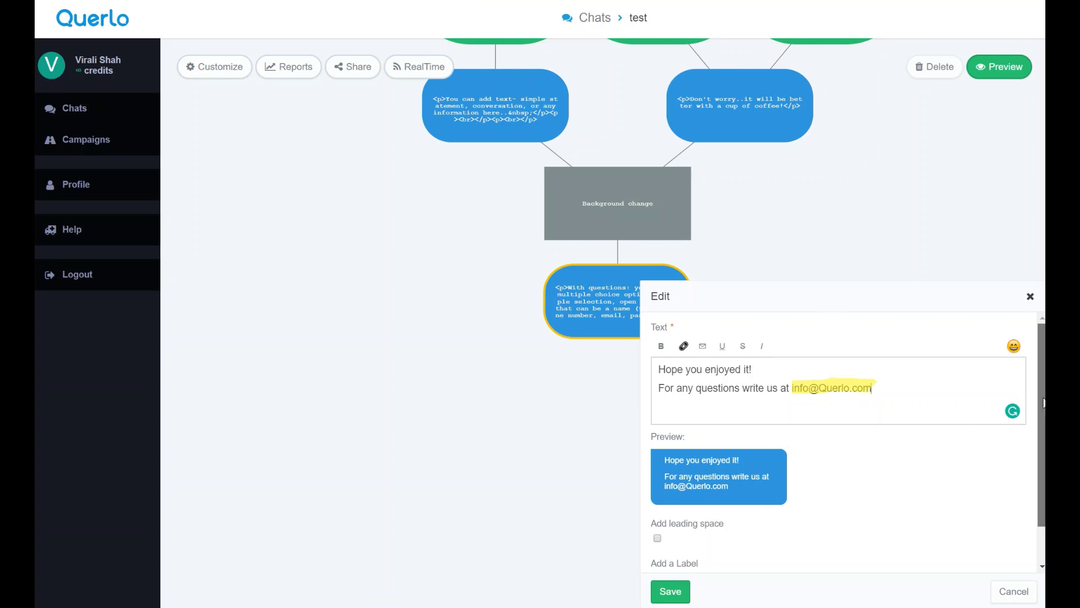
# Step: Save the closing text block reading 'Hope you enjoyed it! For any questions write us at' plus the contact e-mail
pyautogui.click(676, 594)
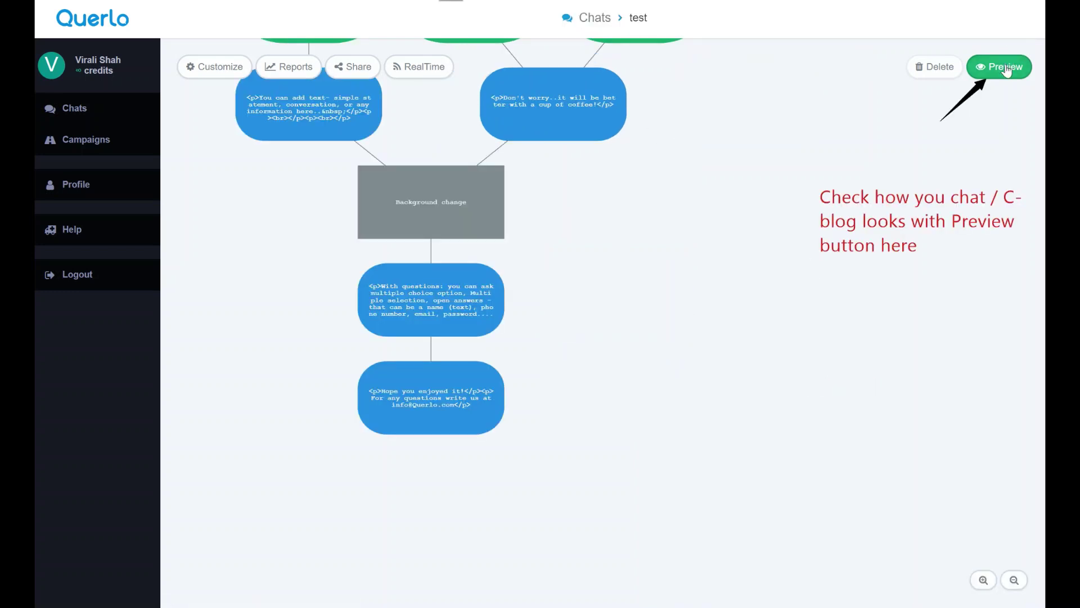
# Step: In the chat preview, send a name as the answer, then choose GREAT! for the mood question
pyautogui.click(1006, 68)
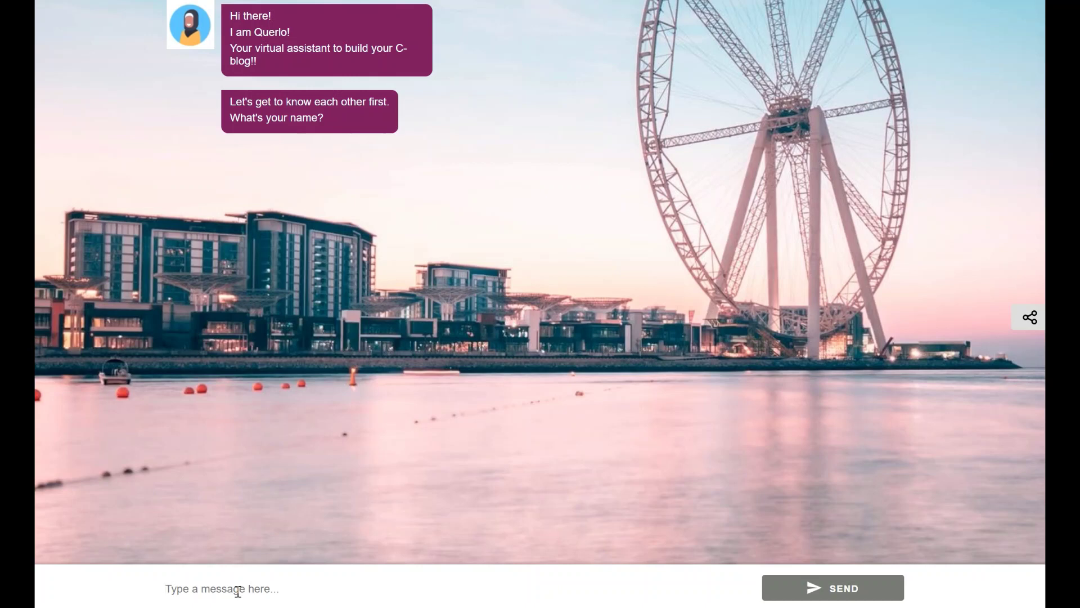
pyautogui.write('NEHA')
pyautogui.press('Return')
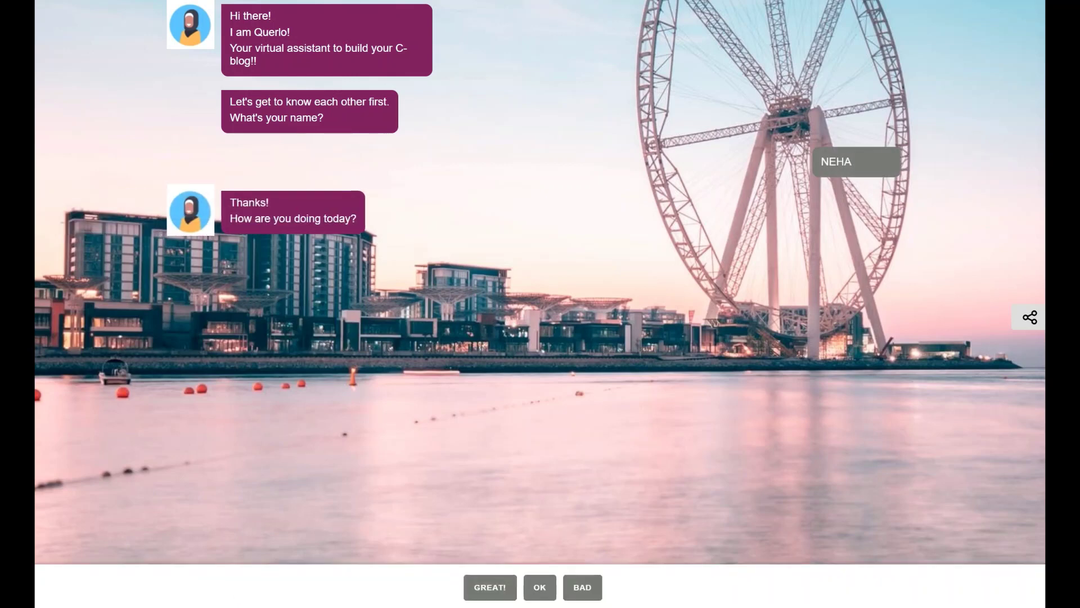
pyautogui.click(469, 588)
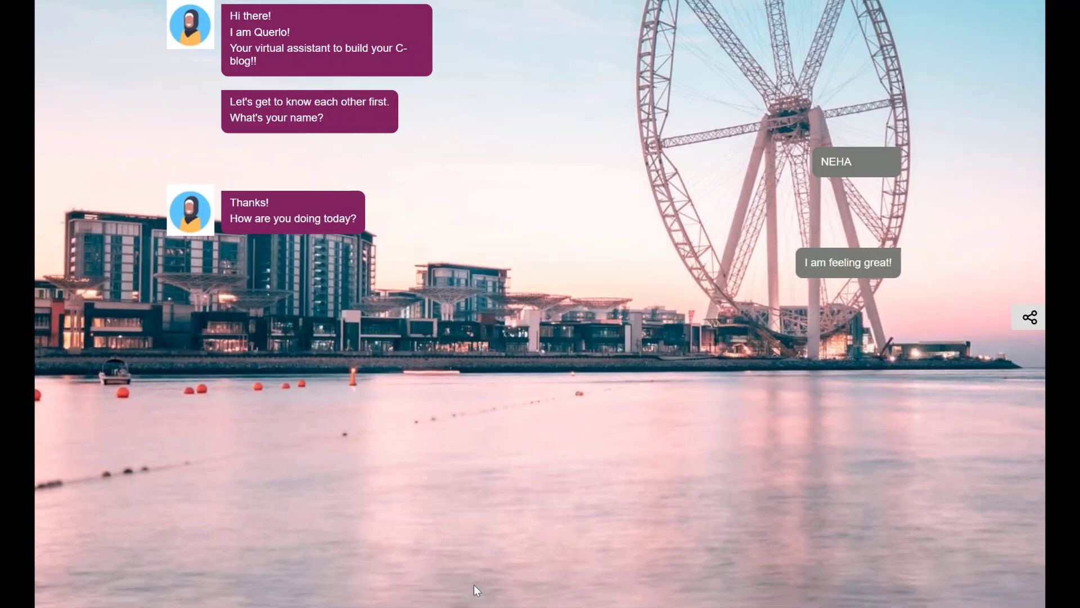